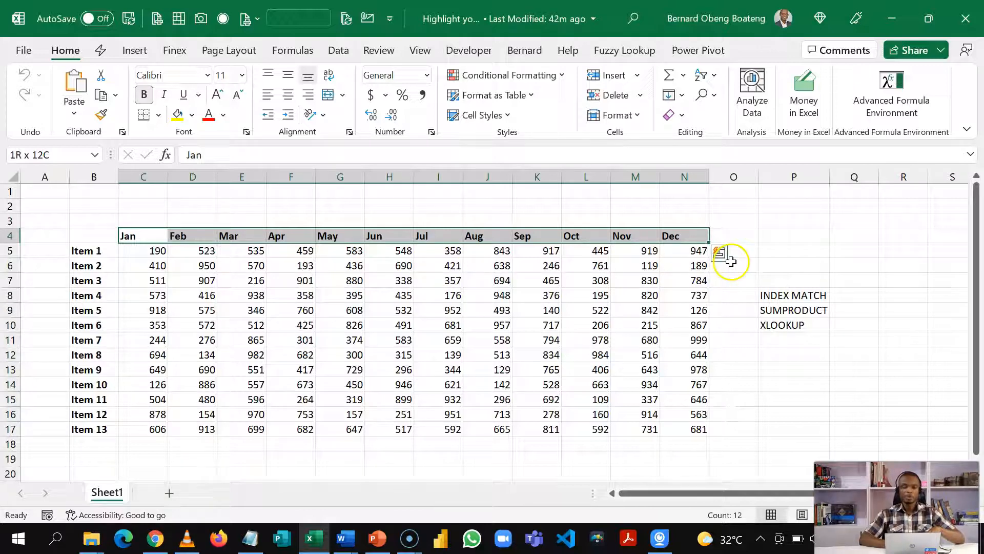
{"action": "left_click", "coordinate": [792, 294]}
{"action": "left_click", "coordinate": [789, 311]}
{"action": "left_click", "coordinate": [790, 327]}
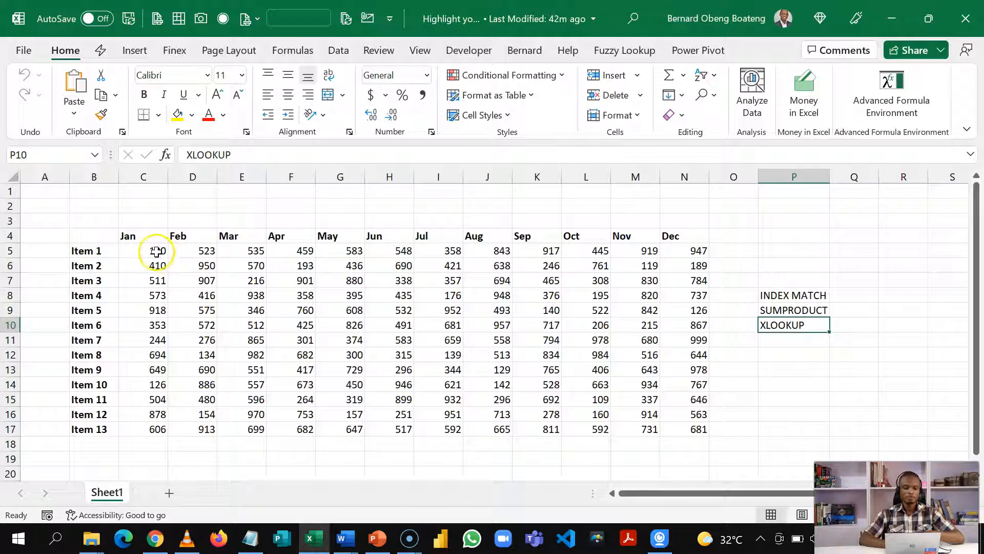
{"action": "left_click", "coordinate": [862, 291]}
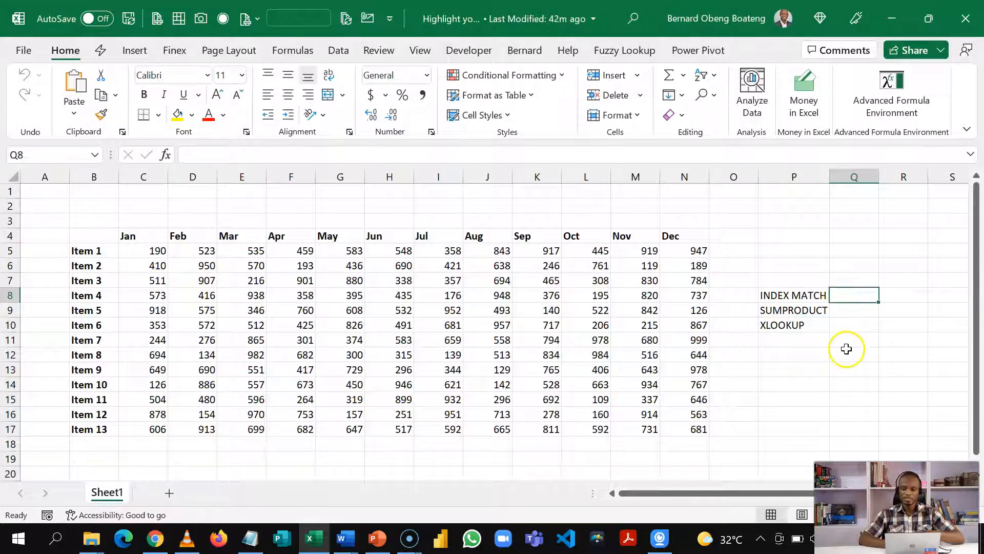
{"action": "left_click", "coordinate": [792, 264]}
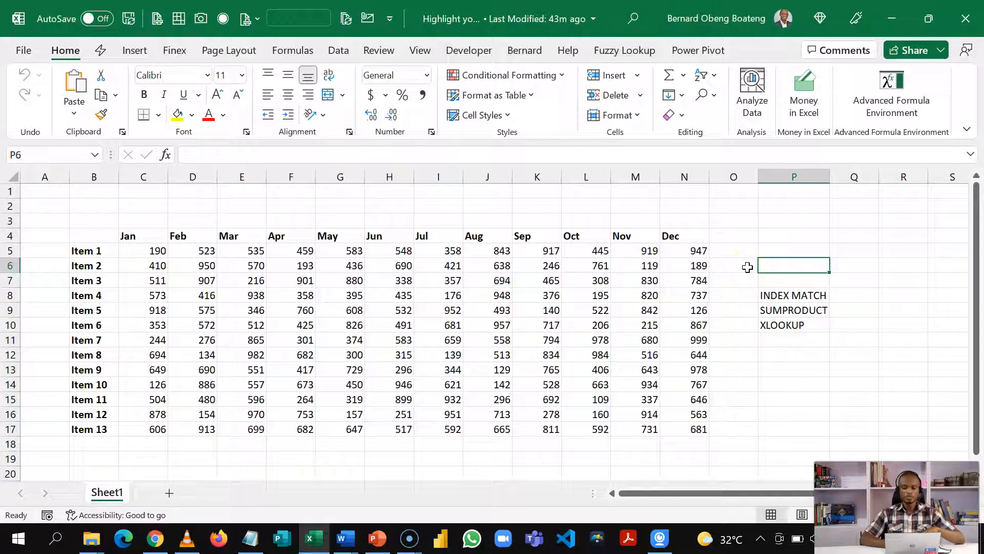
{"action": "left_click_drag", "start_coordinate": [145, 236], "coordinate": [675, 228]}
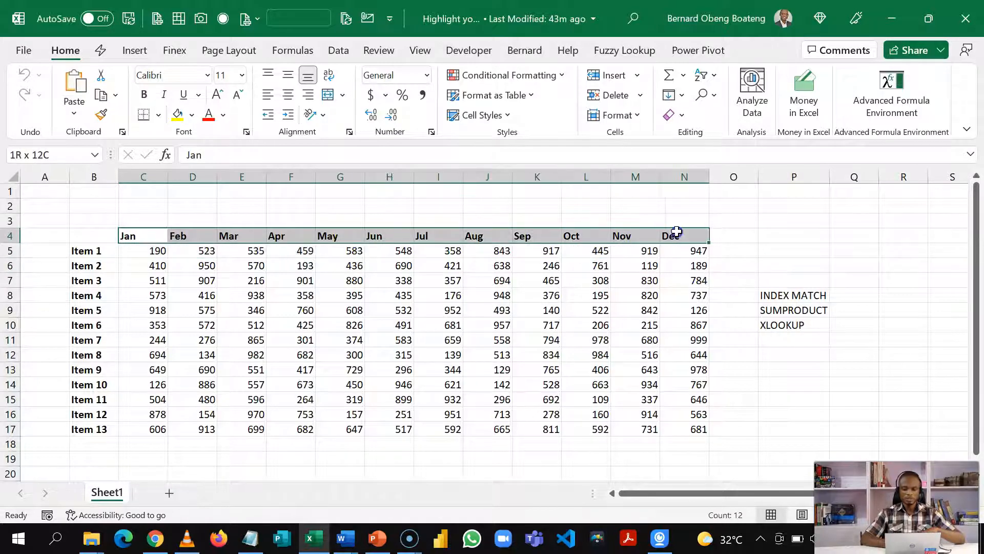
Add a list validation to P4 sourced from the month headers C4:N4 and choose Jun.
{"action": "left_click", "coordinate": [794, 236]}
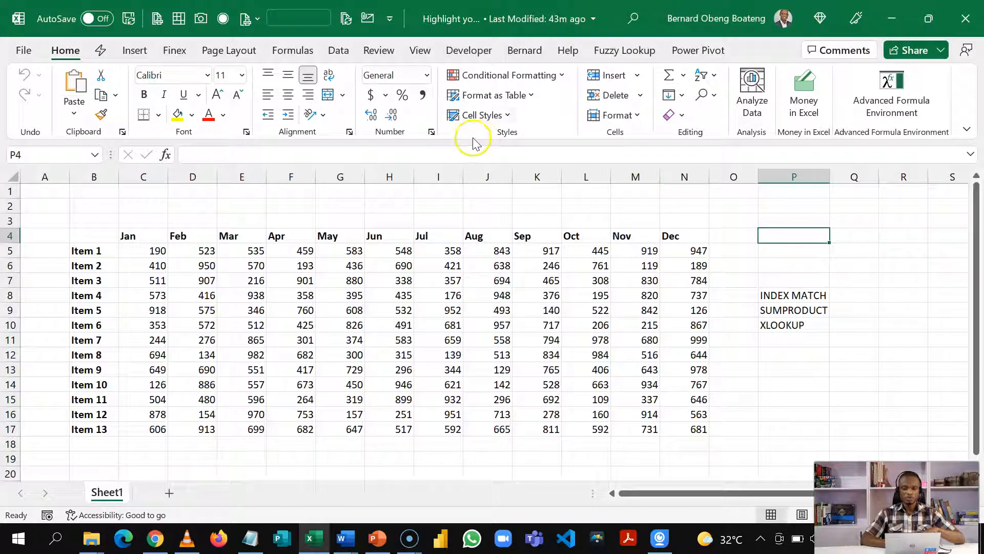
{"action": "left_click", "coordinate": [337, 51]}
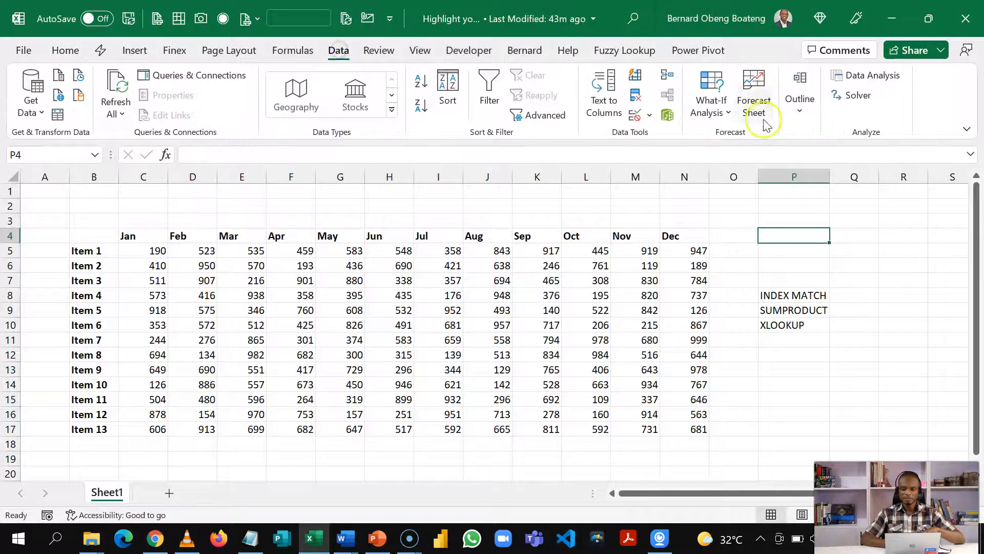
{"action": "left_click", "coordinate": [649, 116]}
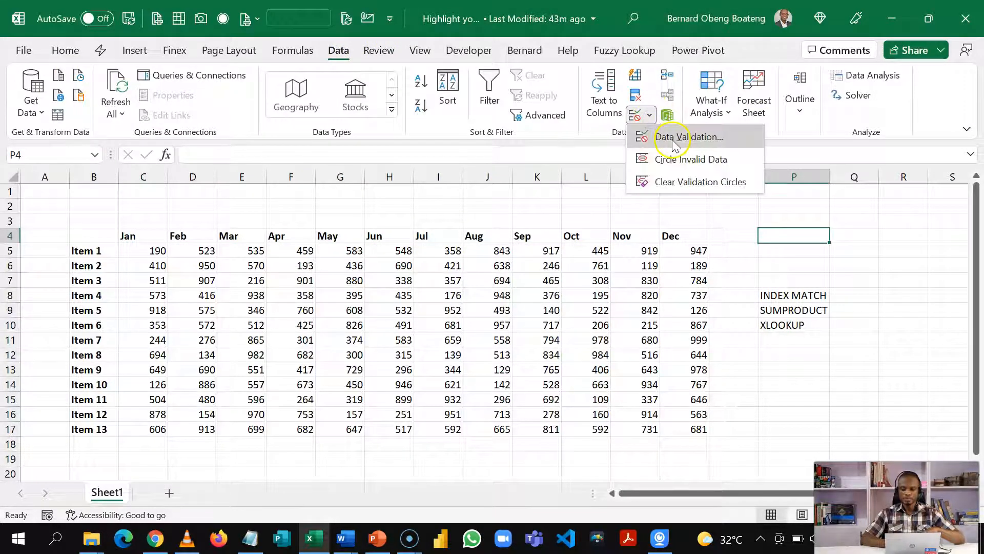
{"action": "left_click", "coordinate": [661, 137]}
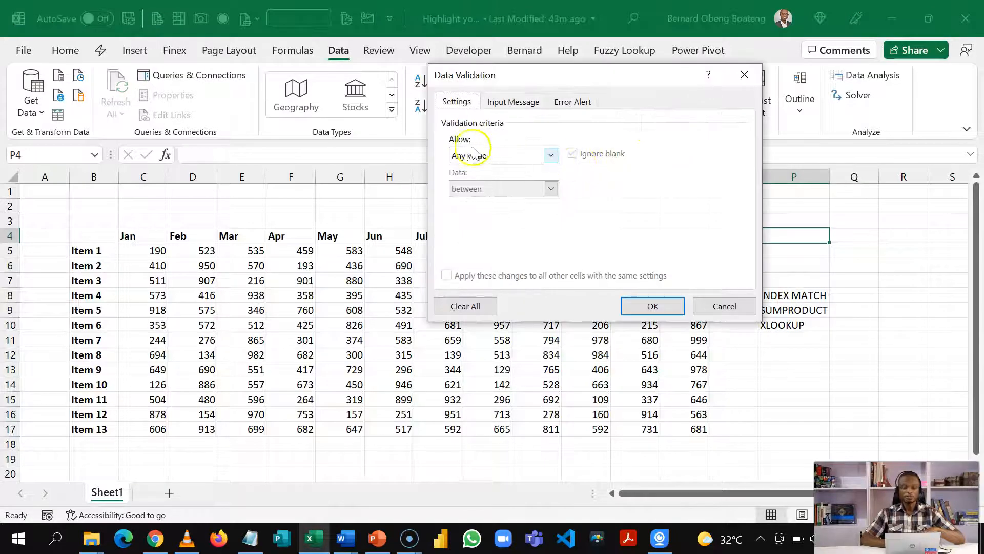
{"action": "left_click", "coordinate": [551, 155]}
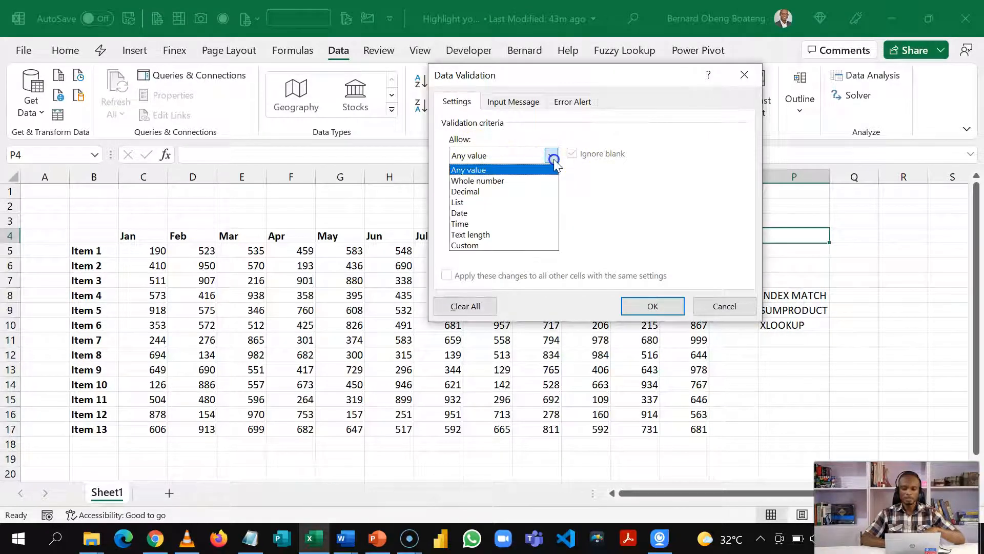
{"action": "left_click", "coordinate": [523, 203]}
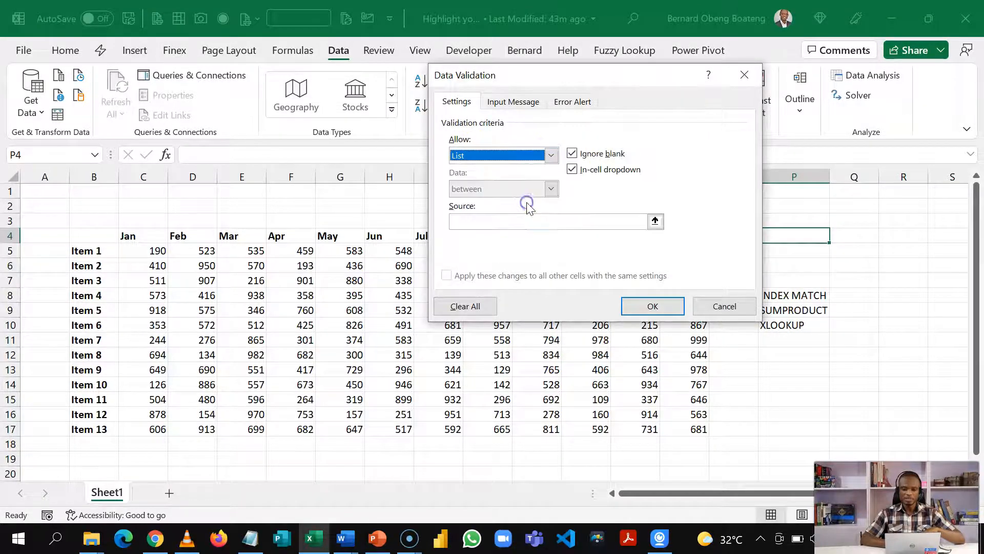
{"action": "left_click", "coordinate": [655, 220]}
{"action": "left_click", "coordinate": [163, 234]}
{"action": "key", "text": "ctrl+shift+Right"}
{"action": "key", "text": "Return"}
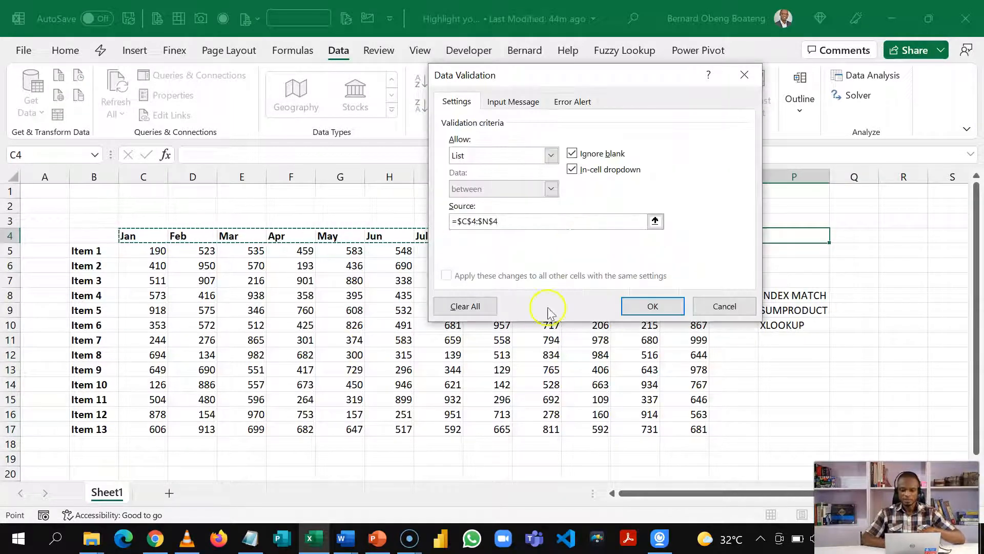
{"action": "left_click", "coordinate": [656, 307]}
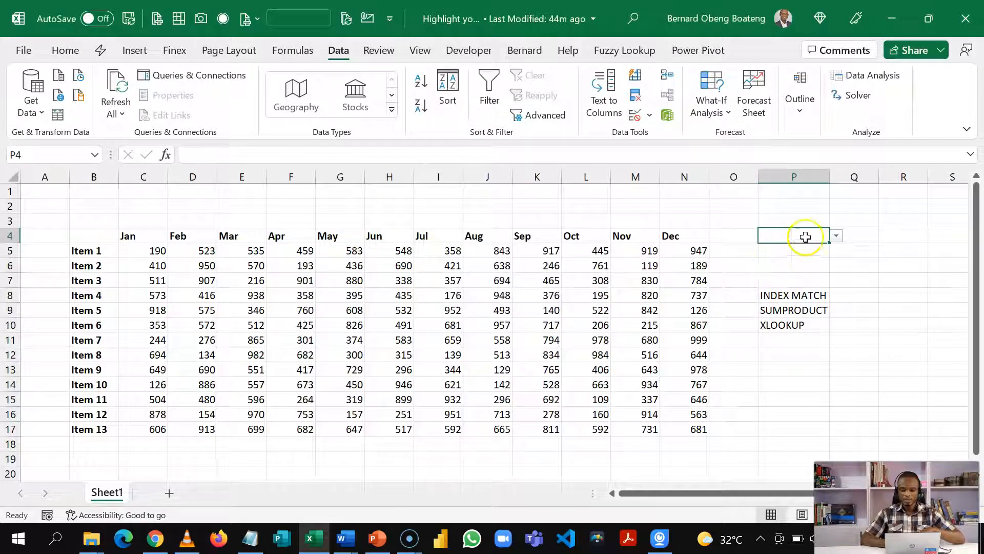
{"action": "left_click", "coordinate": [837, 235]}
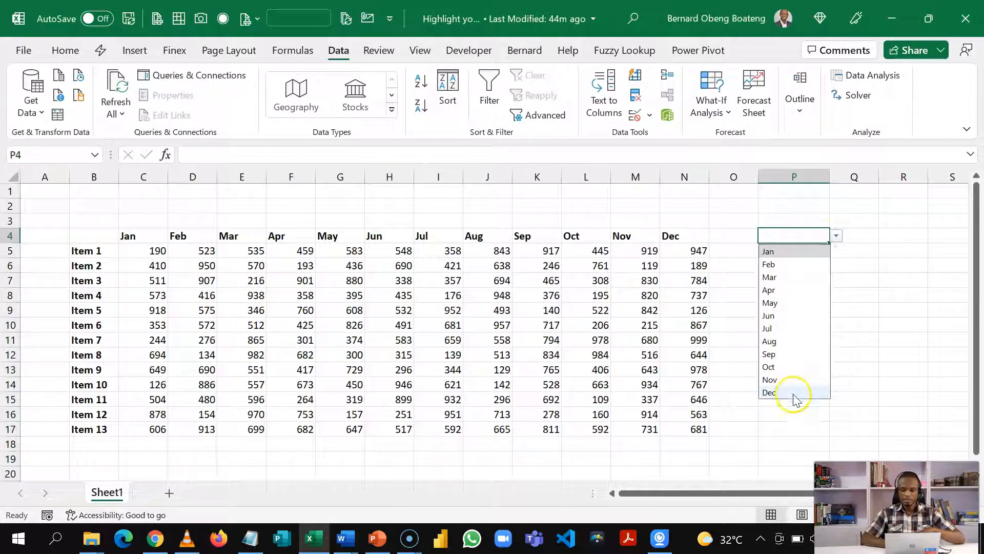
{"action": "left_click", "coordinate": [793, 316]}
Add a list validation to P5 sourced from the item names in B5:B17.
{"action": "left_click", "coordinate": [790, 257]}
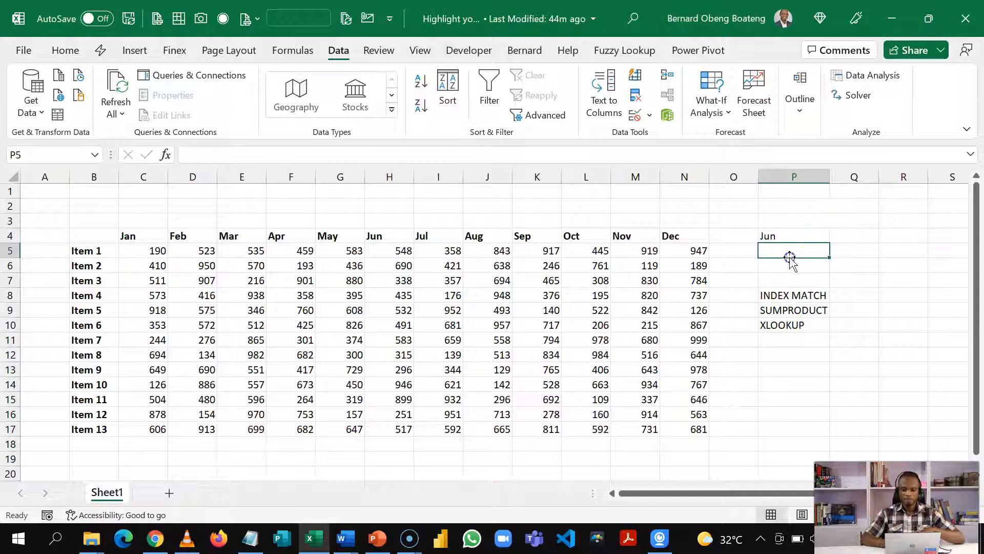
{"action": "key", "text": "alt+d"}
{"action": "key", "text": "l"}
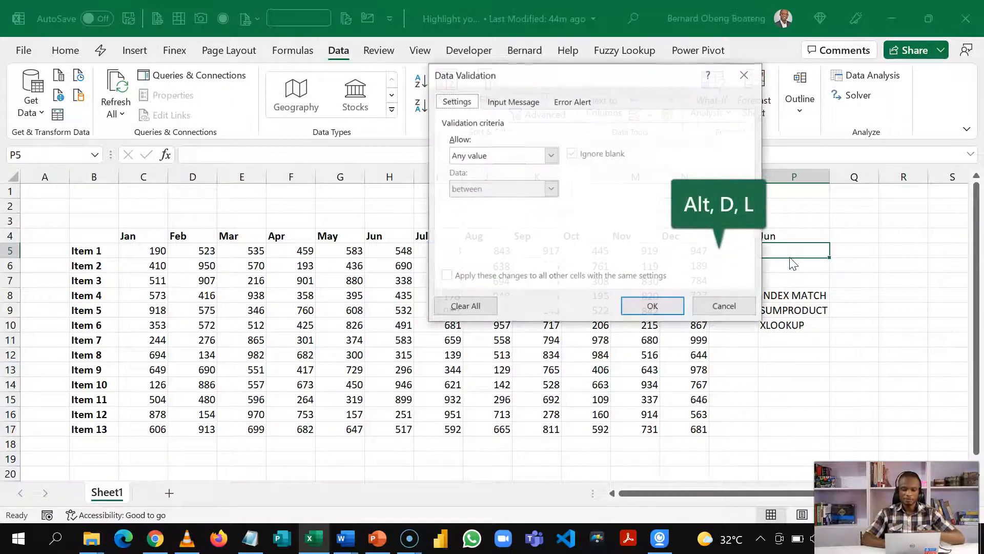
{"action": "left_click", "coordinate": [551, 156]}
{"action": "left_click", "coordinate": [520, 202]}
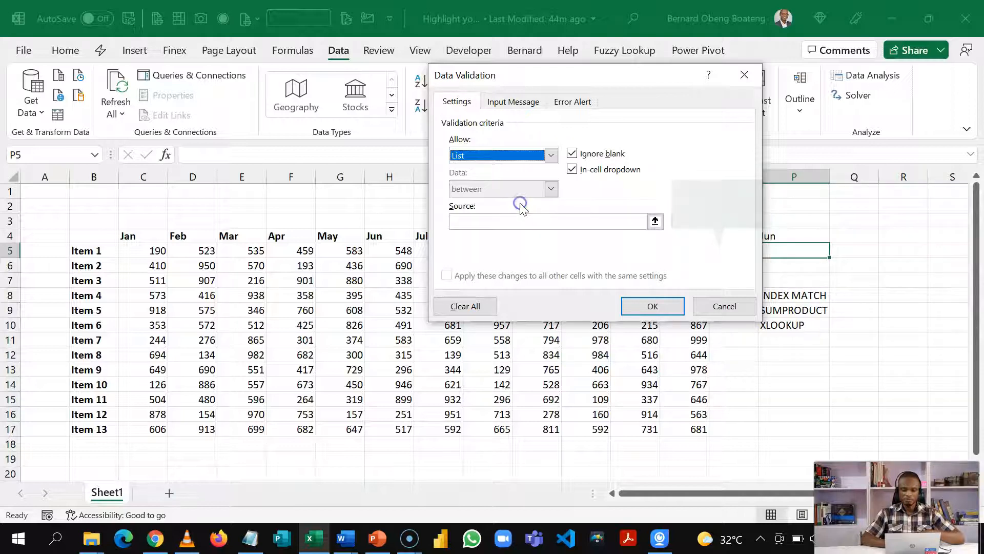
{"action": "left_click", "coordinate": [655, 222]}
{"action": "left_click", "coordinate": [96, 250]}
{"action": "key", "text": "ctrl+shift+Down"}
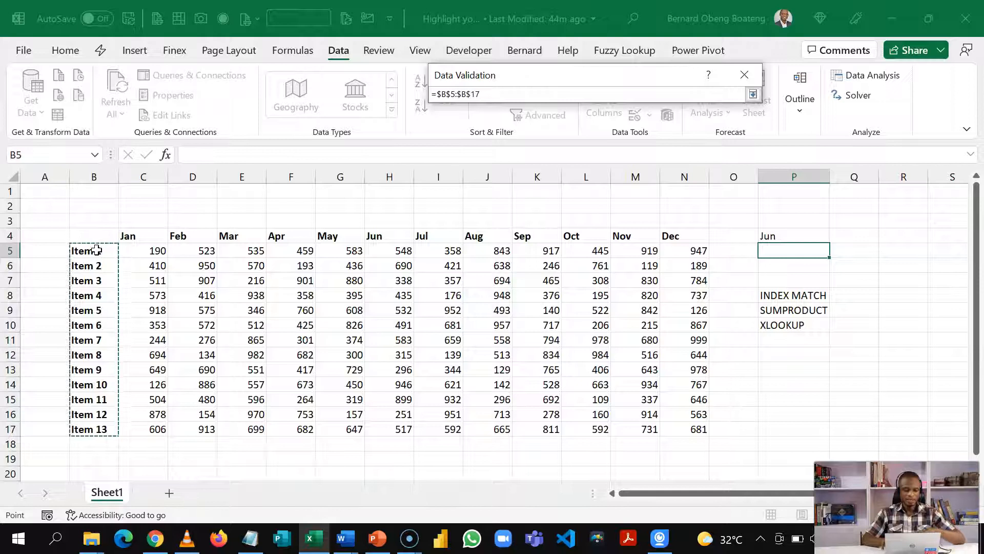
{"action": "key", "text": "Return"}
{"action": "key", "text": "Return"}
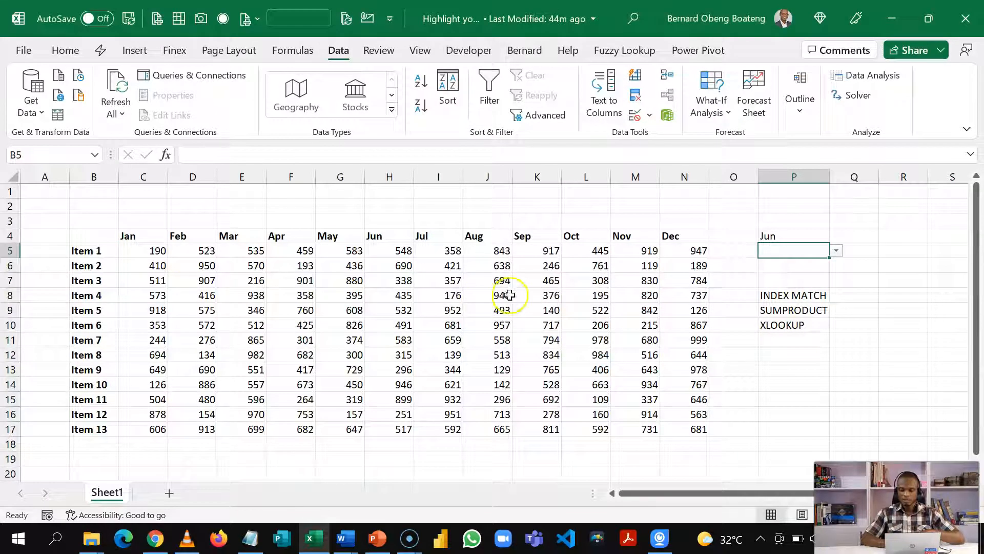
Choose Item 8 from the item list in P5.
{"action": "type", "text": "it"}
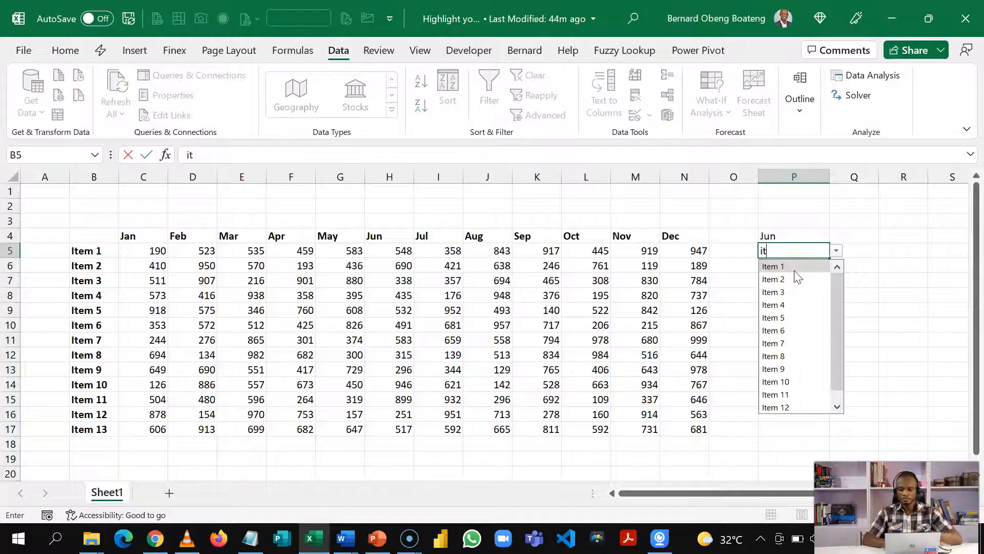
{"action": "key", "text": "Down"}
{"action": "key", "text": "Down"}
{"action": "key", "text": "Down"}
{"action": "key", "text": "Down"}
{"action": "key", "text": "Down"}
{"action": "key", "text": "Down"}
{"action": "key", "text": "Down"}
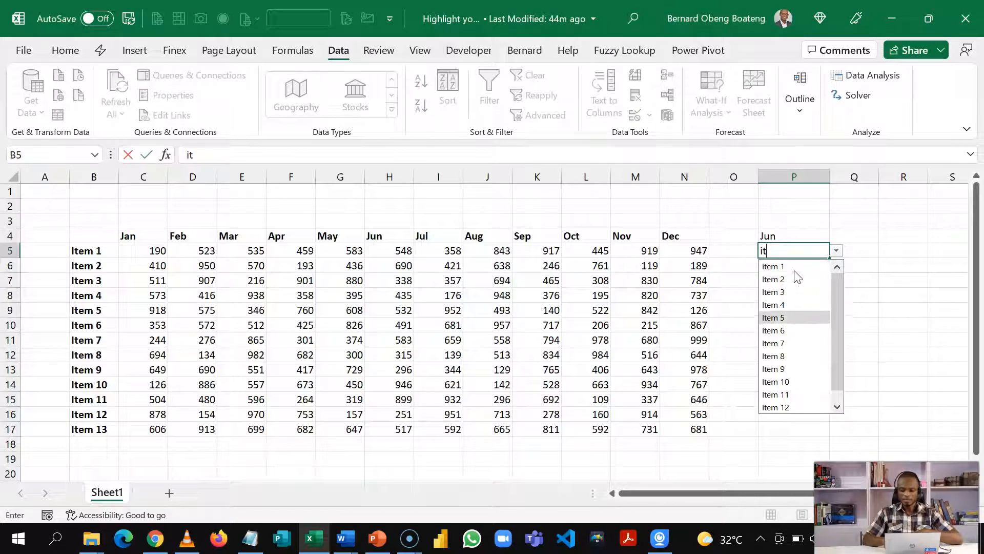
{"action": "key", "text": "Return"}
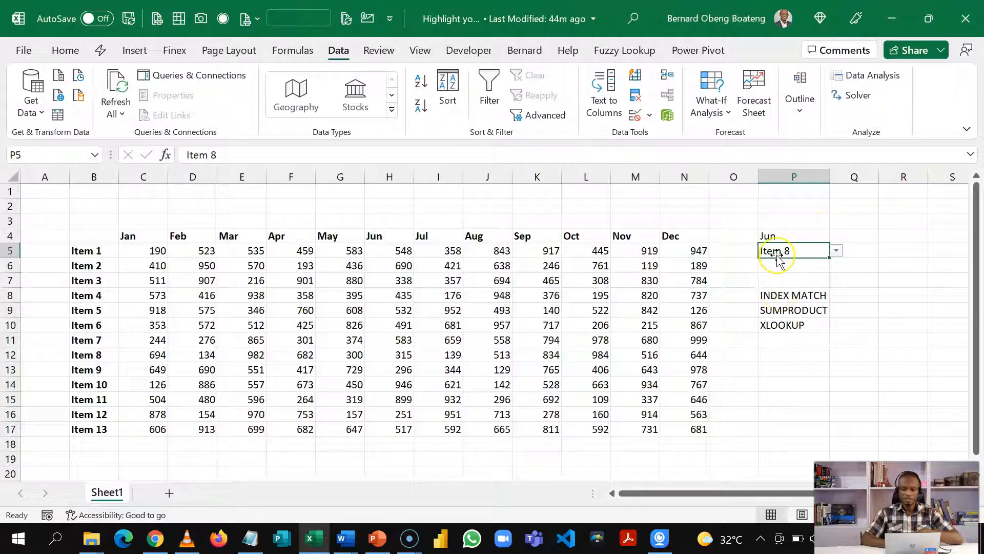
Set P5 to Item 13 by searching its validation list for 13.
{"action": "type", "text": "dfd"}
{"action": "key", "text": "BackSpace"}
{"action": "key", "text": "BackSpace"}
{"action": "key", "text": "BackSpace"}
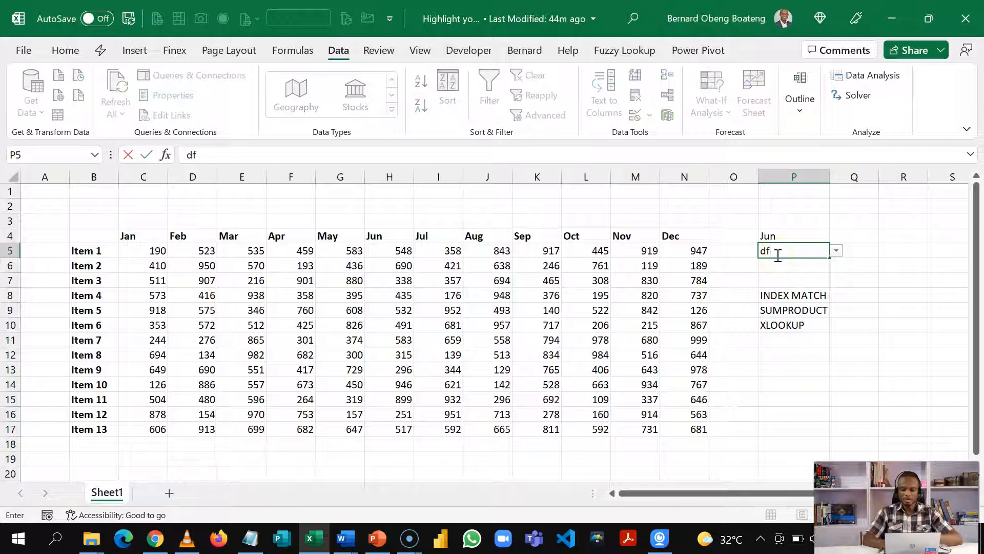
{"action": "type", "text": "13"}
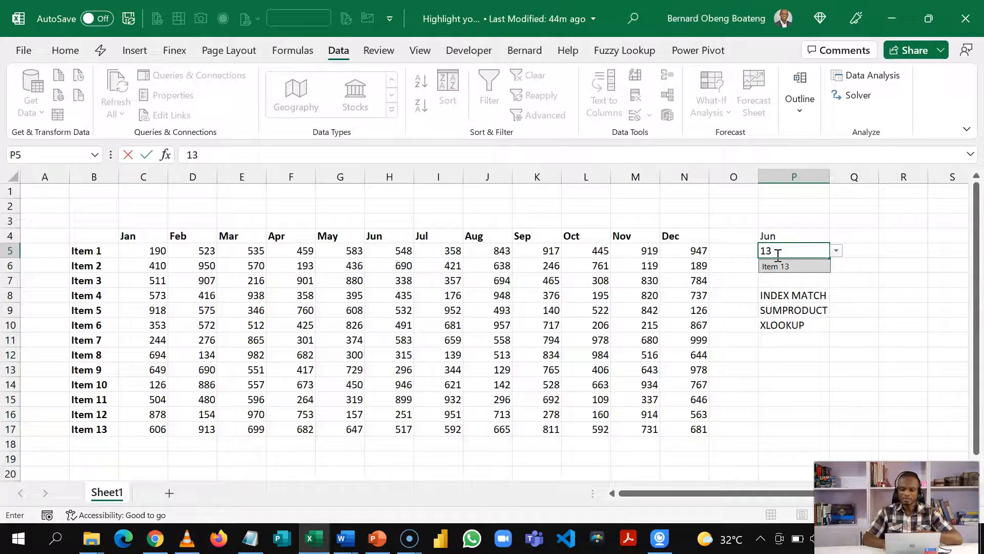
{"action": "key", "text": "Return"}
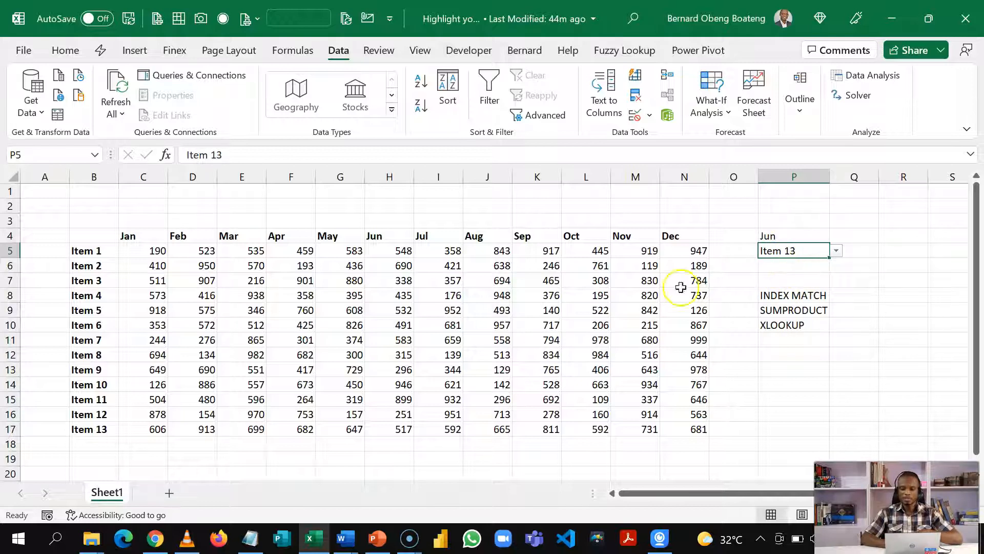
Select the Jun column and the Item 13 row together to examine the cell where they intersect.
{"action": "left_click", "coordinate": [779, 232]}
{"action": "left_click", "coordinate": [392, 176]}
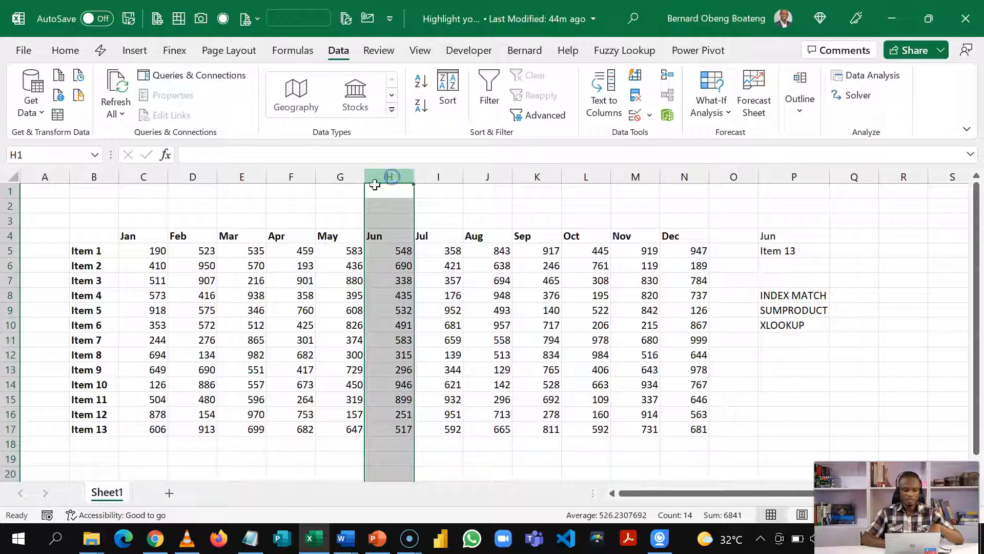
{"action": "left_click", "coordinate": [11, 430], "text": "ctrl"}
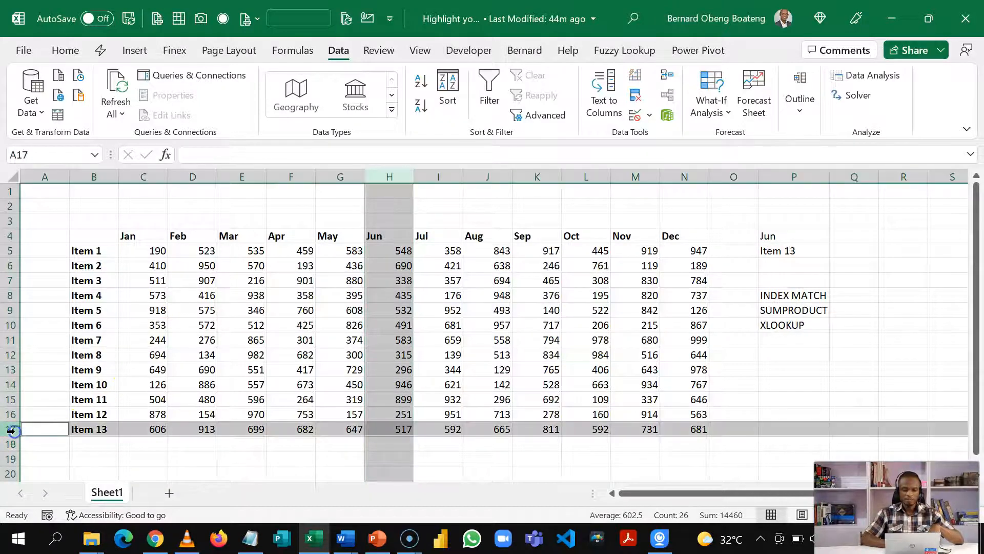
{"action": "left_click", "coordinate": [387, 429]}
{"action": "left_click", "coordinate": [737, 311]}
{"action": "key", "text": "Right"}
{"action": "key", "text": "Right"}
{"action": "key", "text": "Right"}
{"action": "key", "text": "Right"}
{"action": "key", "text": "Right"}
{"action": "key", "text": "Right"}
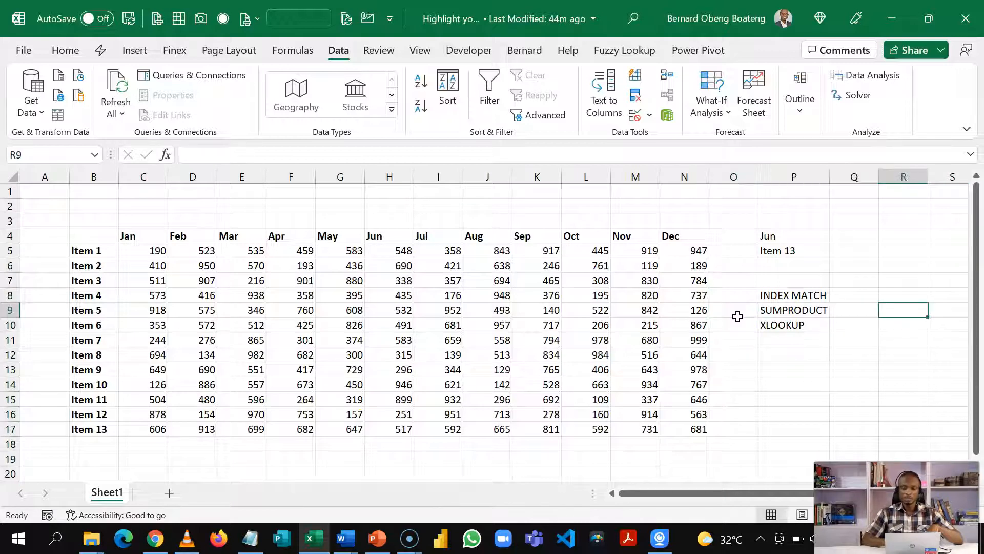
{"action": "key", "text": "Left"}
{"action": "key", "text": "Left"}
{"action": "key", "text": "Left"}
{"action": "key", "text": "Left"}
{"action": "key", "text": "Left"}
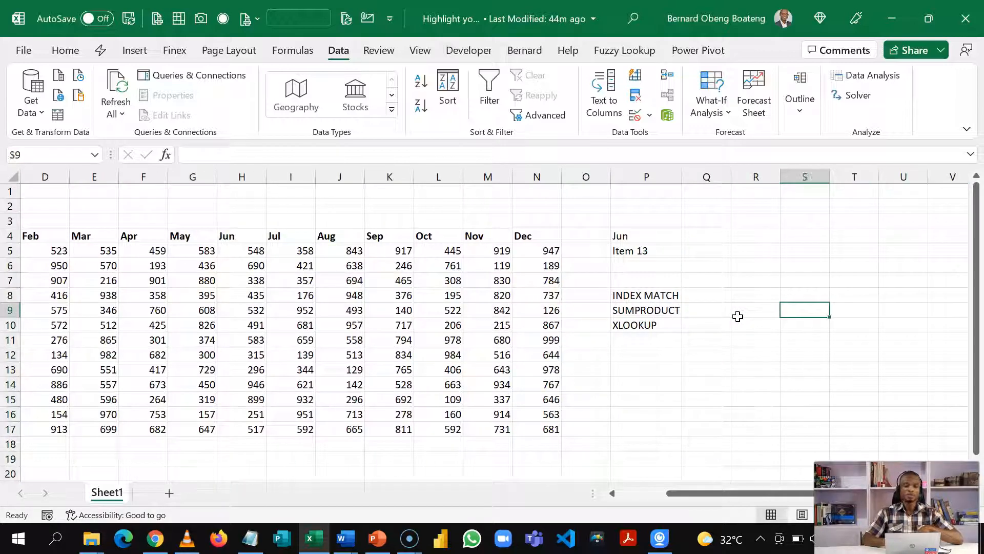
{"action": "key", "text": "Up"}
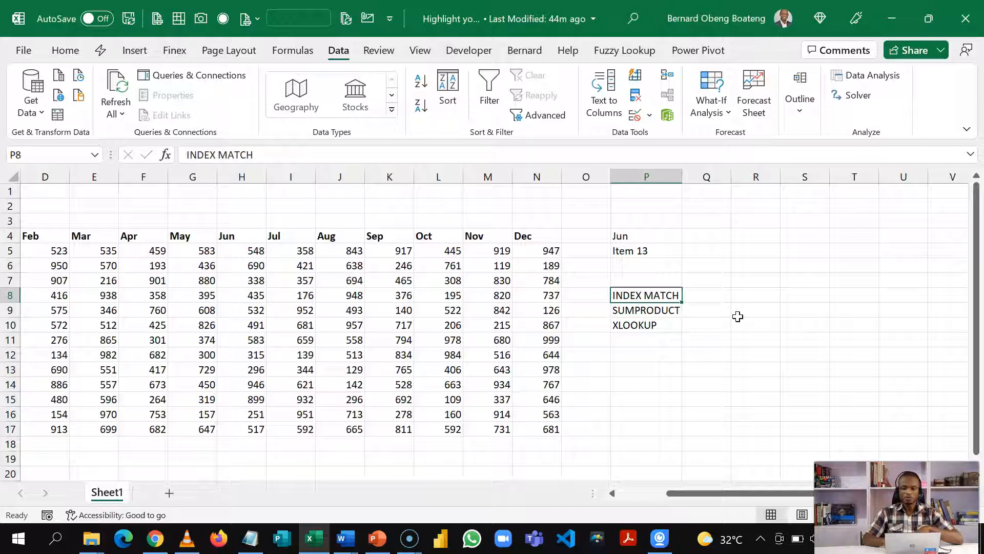
{"action": "key", "text": "Left"}
{"action": "key", "text": "Left"}
{"action": "key", "text": "Left"}
{"action": "key", "text": "Left"}
{"action": "key", "text": "Left"}
{"action": "key", "text": "Left"}
{"action": "key", "text": "Left"}
{"action": "key", "text": "Left"}
{"action": "key", "text": "Left"}
{"action": "key", "text": "Left"}
{"action": "key", "text": "Left"}
{"action": "key", "text": "Left"}
{"action": "key", "text": "Left"}
{"action": "key", "text": "Left"}
{"action": "key", "text": "Left"}
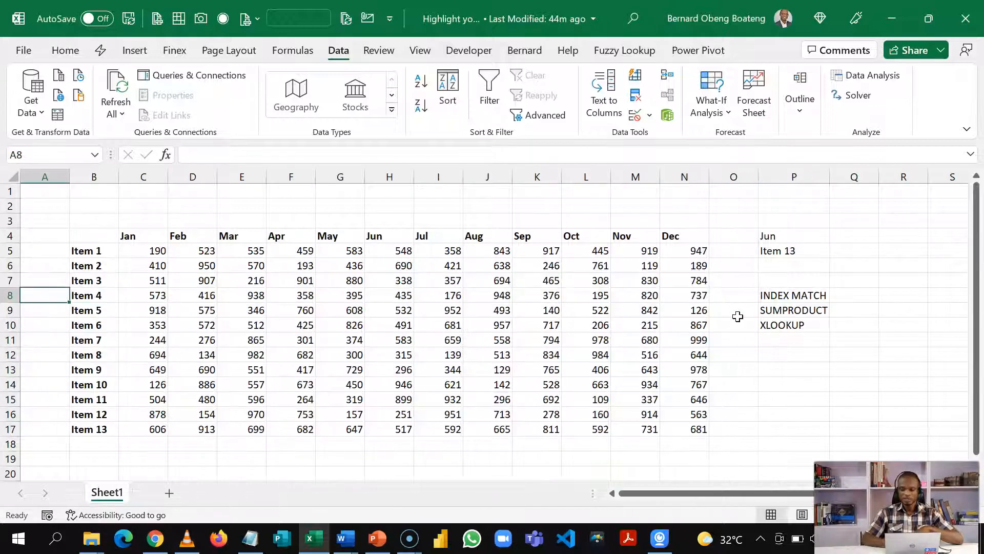
Start an INDEX formula in Q8 beside the INDEX MATCH label, using C5:N17 as its array.
{"action": "left_click", "coordinate": [843, 294]}
{"action": "type", "text": "=ind"}
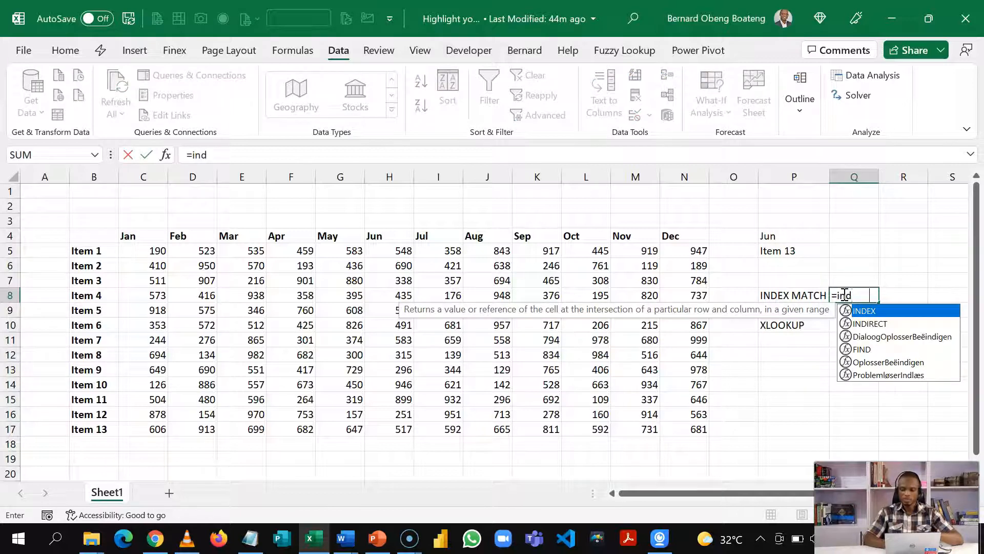
{"action": "key", "text": "Tab"}
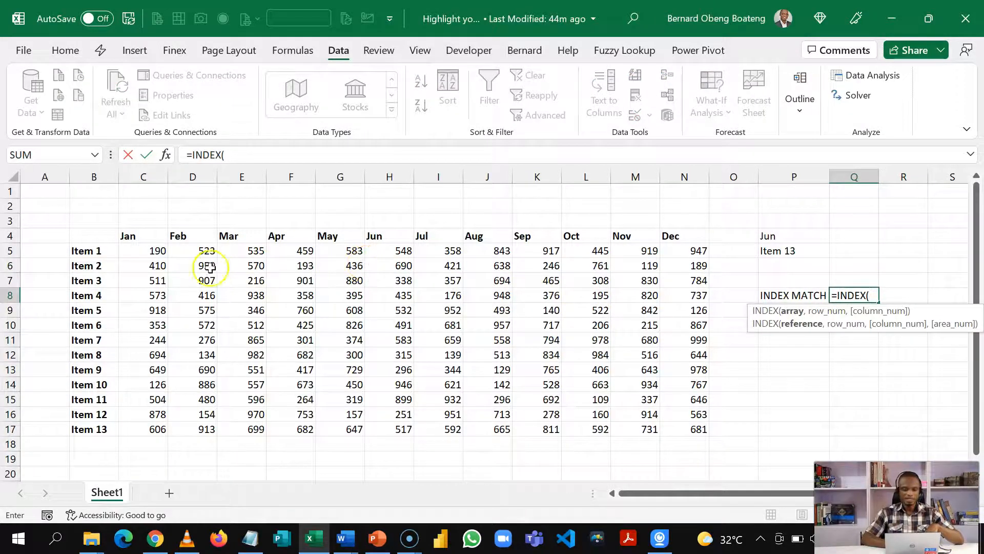
{"action": "left_click", "coordinate": [155, 252]}
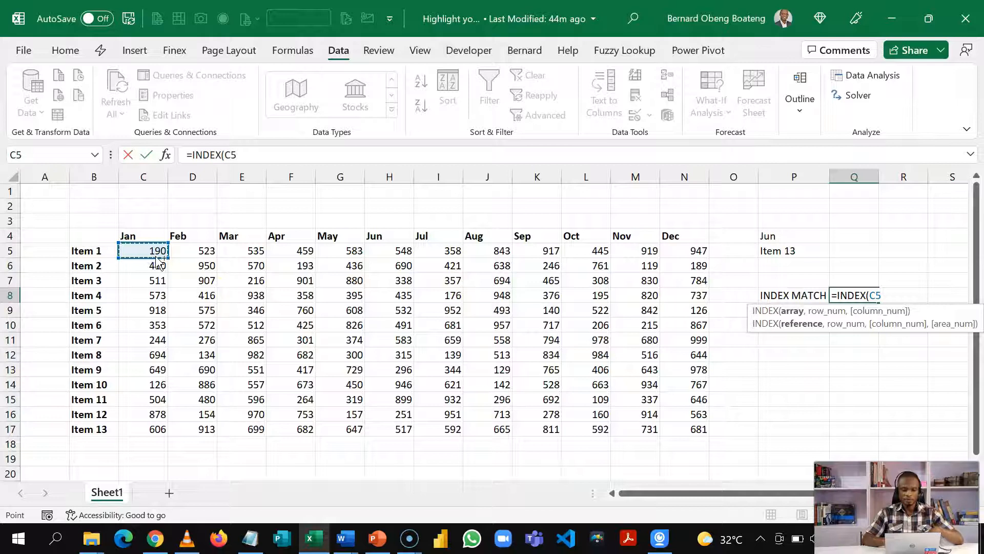
{"action": "key", "text": "ctrl+shift+Right"}
{"action": "key", "text": "ctrl+shift+Down"}
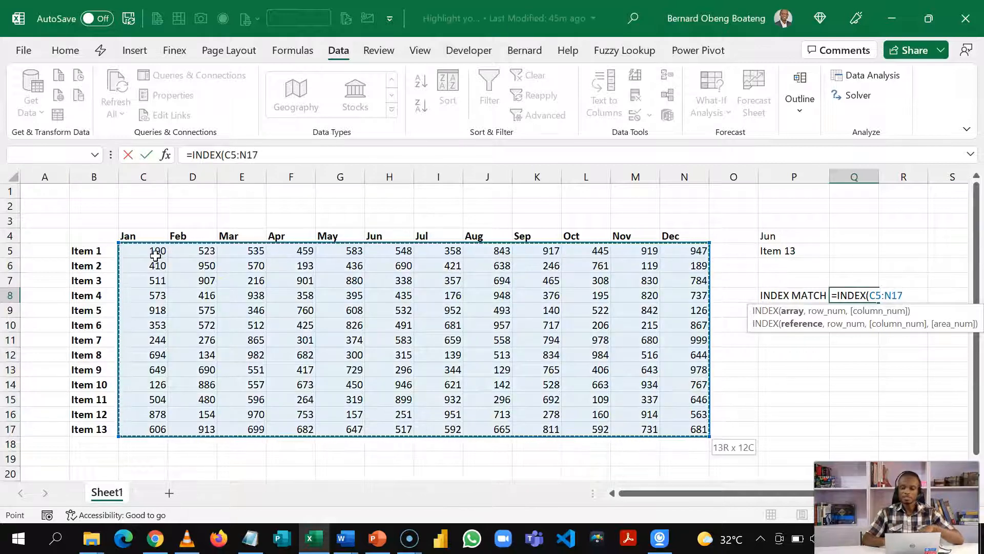
Add MATCH(P5,B5:B17,0) as the row number argument of the INDEX formula in Q8.
{"action": "type", "text": ",ma"}
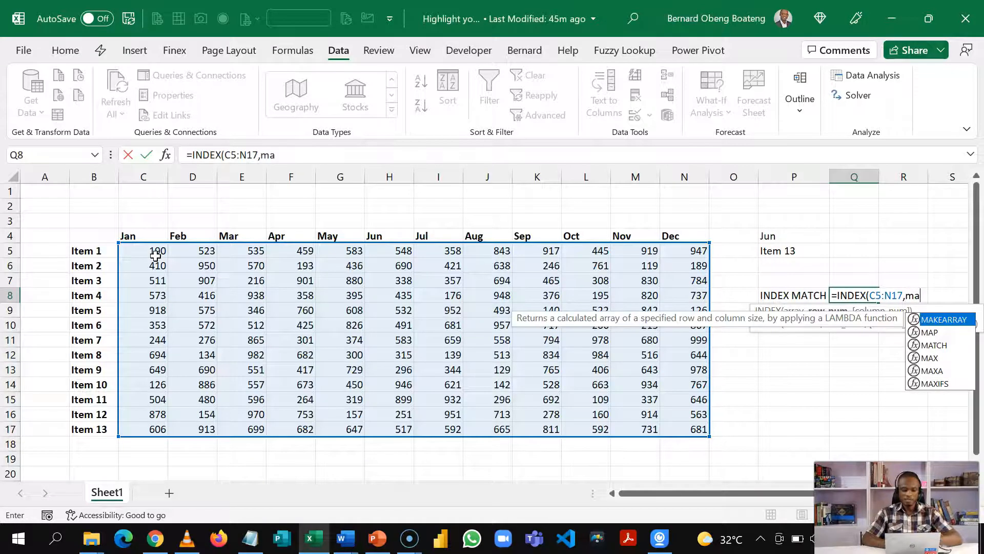
{"action": "key", "text": "Down"}
{"action": "key", "text": "Down"}
{"action": "key", "text": "Tab"}
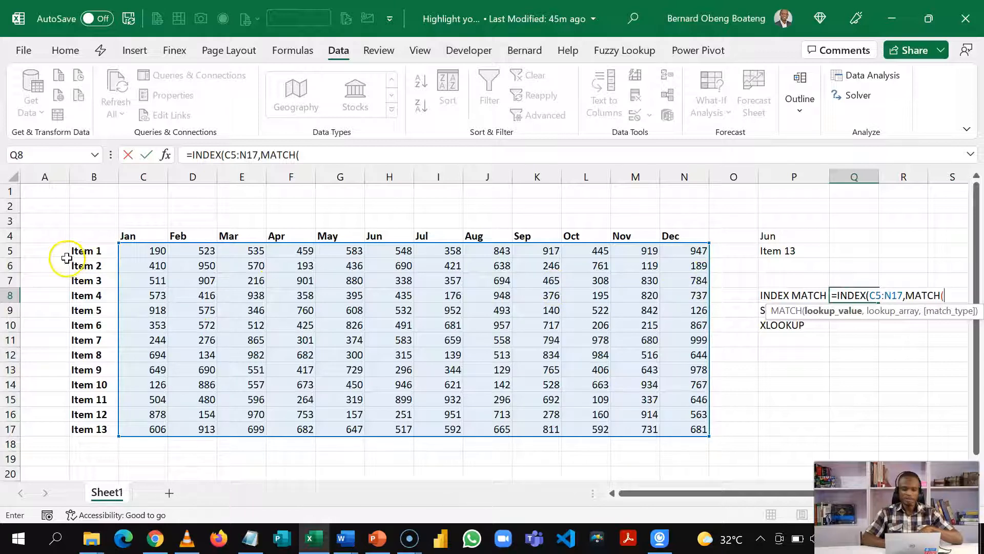
{"action": "left_click", "coordinate": [783, 249]}
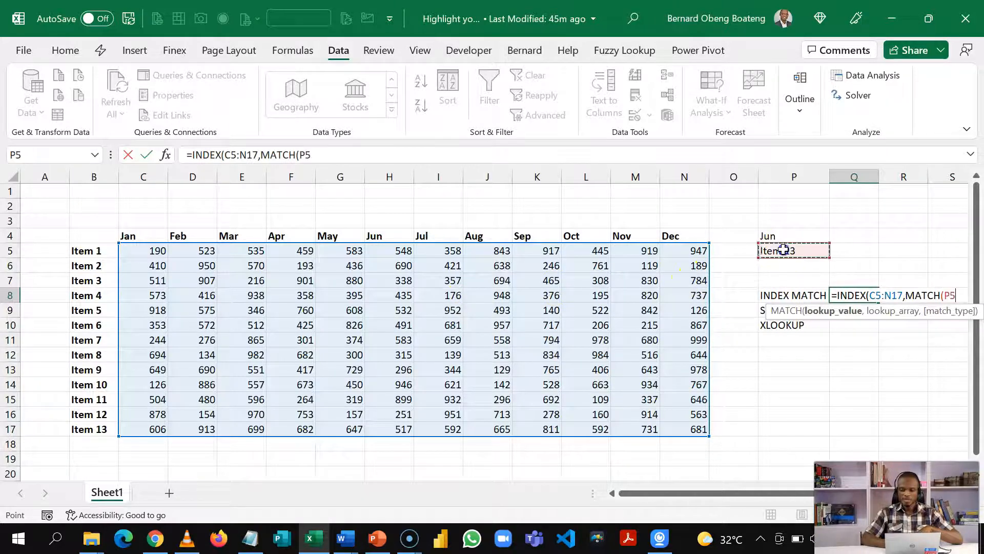
{"action": "type", "text": ","}
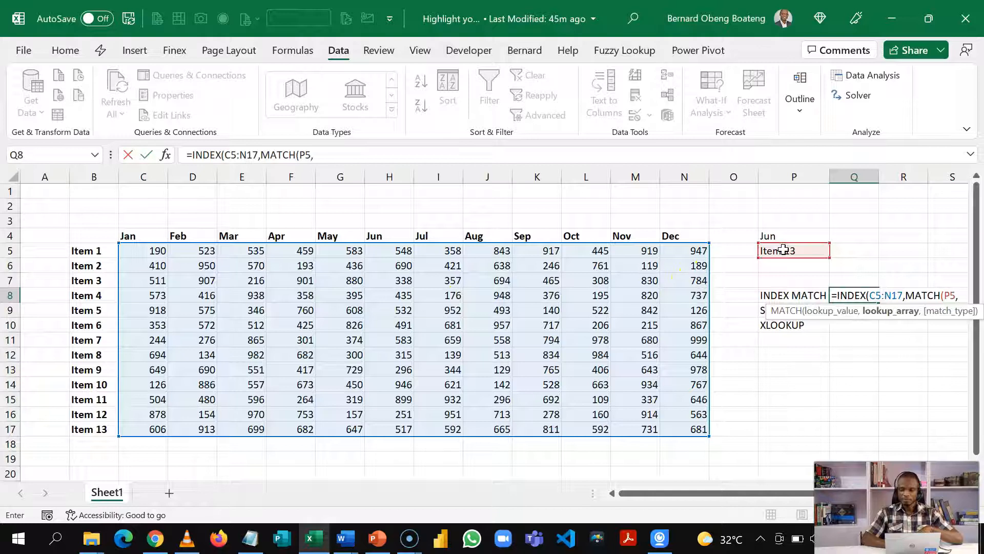
{"action": "left_click", "coordinate": [89, 250]}
{"action": "left_click_drag", "start_coordinate": [89, 250], "coordinate": [90, 429]}
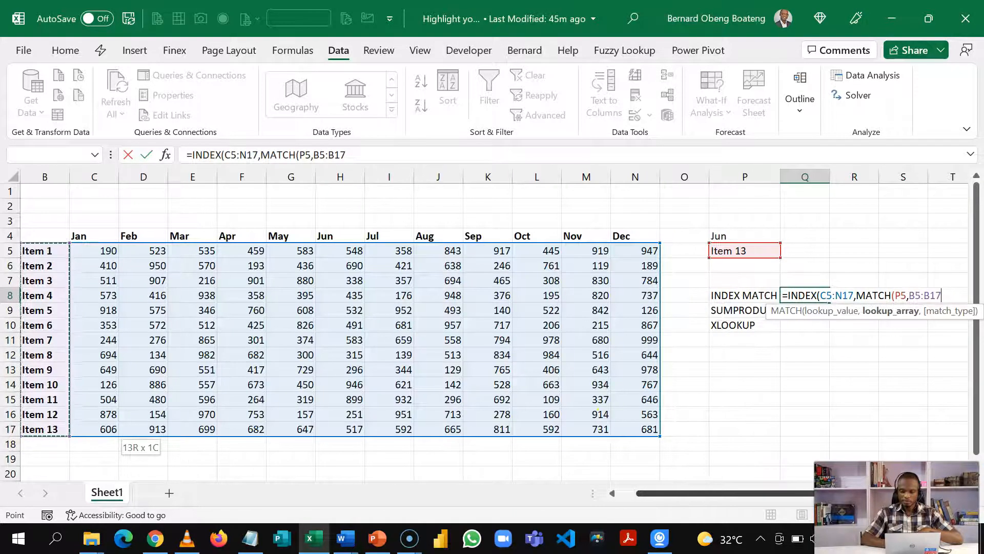
{"action": "type", "text": ","}
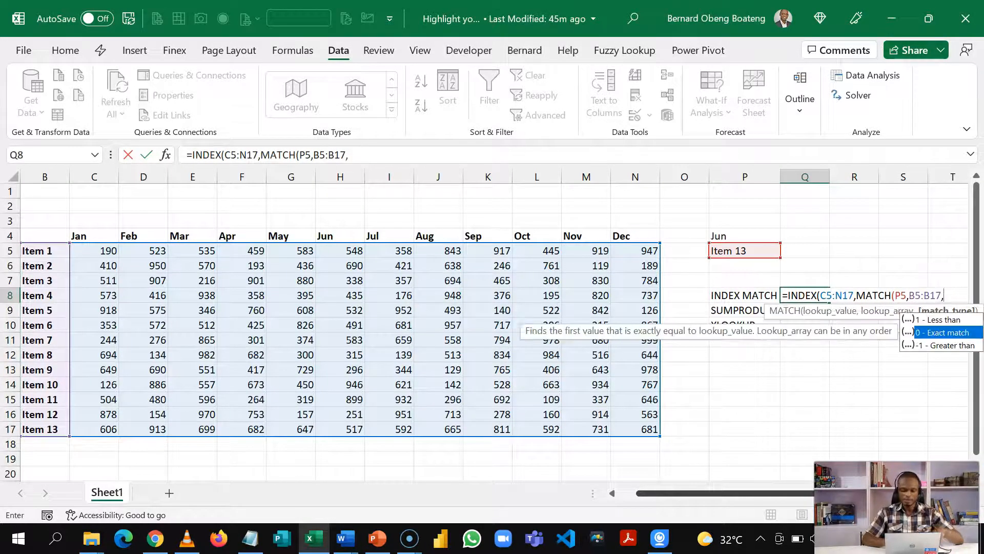
{"action": "type", "text": "0)"}
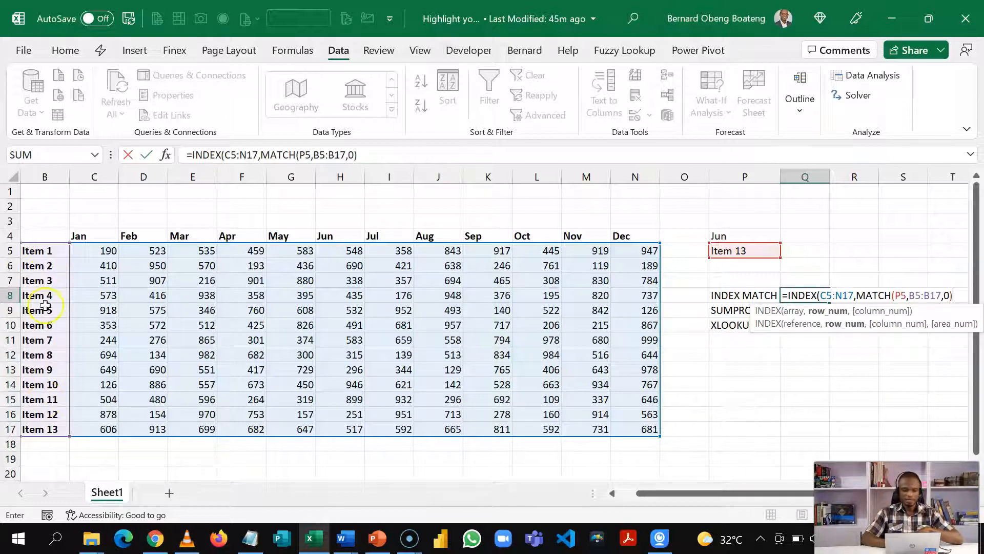
Complete the Q8 formula with MATCH(P4,C4:N4,0) on a new line as the column number argument.
{"action": "type", "text": ","}
{"action": "key", "text": "alt+Return"}
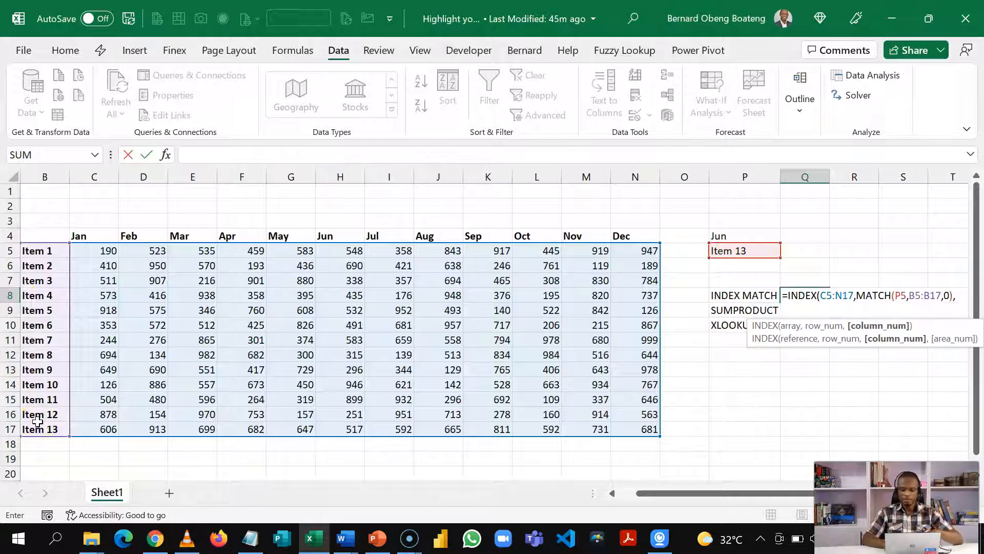
{"action": "type", "text": "m"}
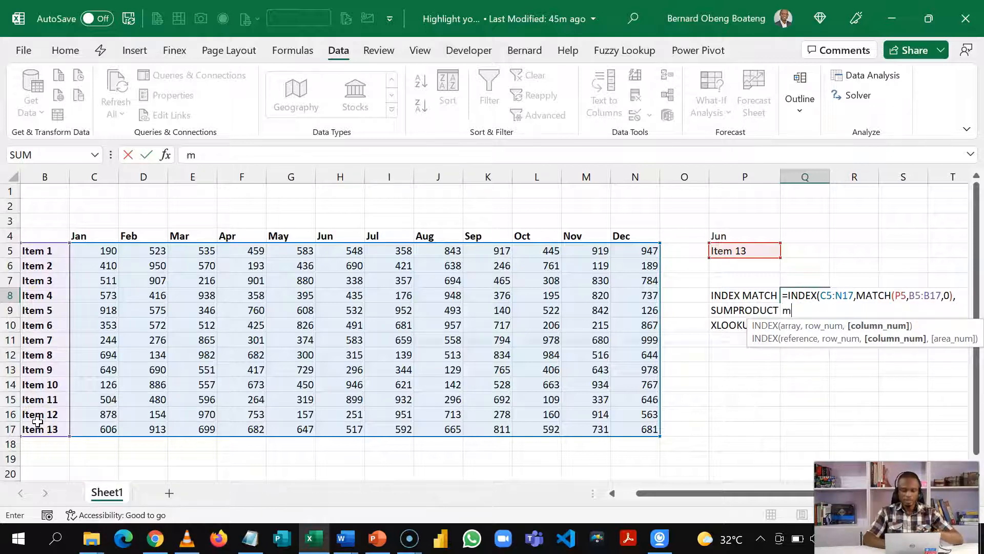
{"action": "type", "text": "at"}
{"action": "key", "text": "Tab"}
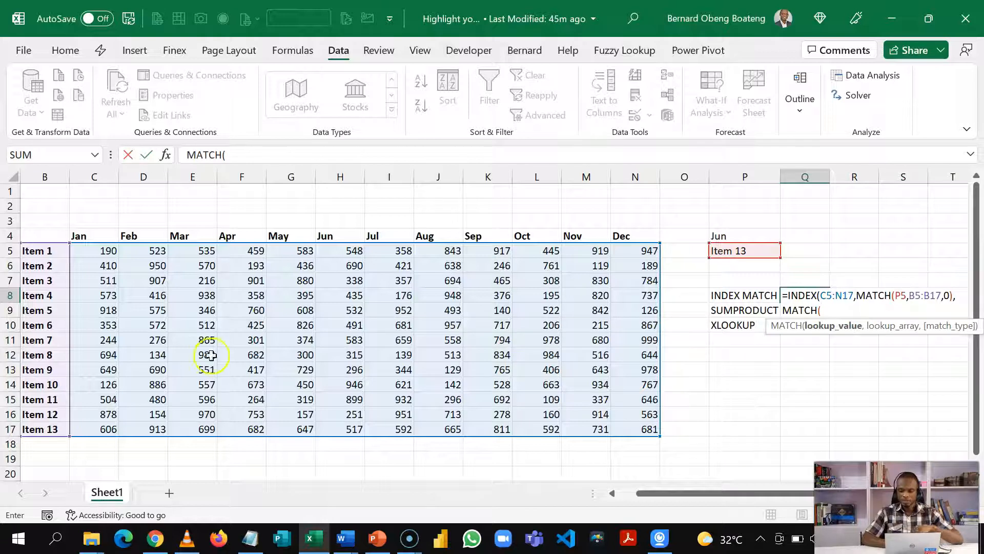
{"action": "left_click", "coordinate": [734, 237]}
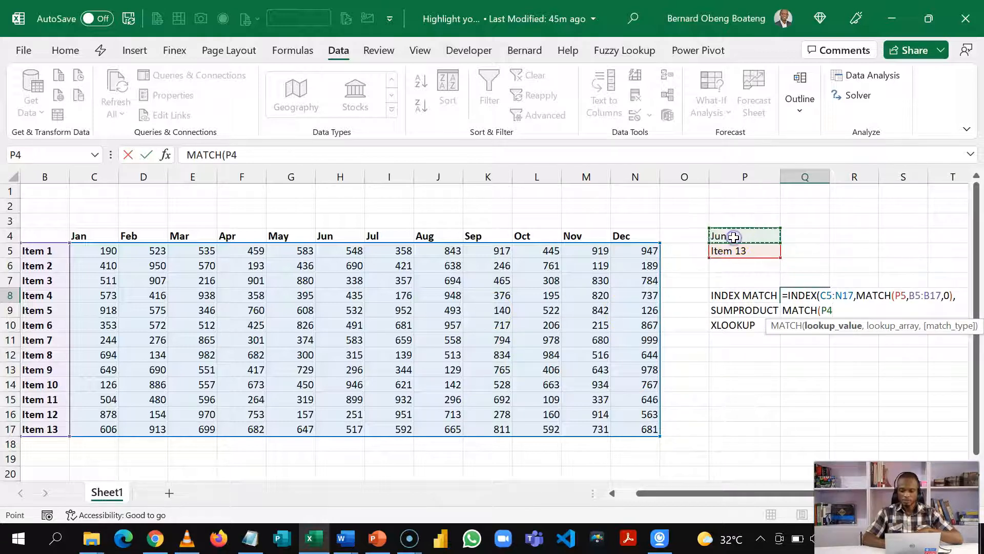
{"action": "type", "text": ","}
{"action": "left_click", "coordinate": [111, 234]}
{"action": "key", "text": "ctrl+shift+Right"}
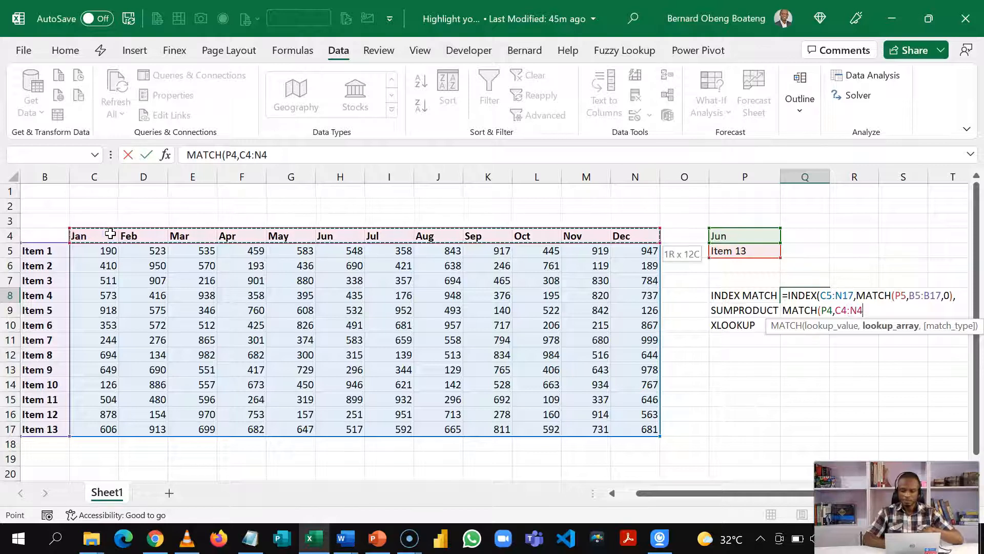
{"action": "type", "text": ","}
{"action": "key", "text": "Down"}
{"action": "key", "text": "Tab"}
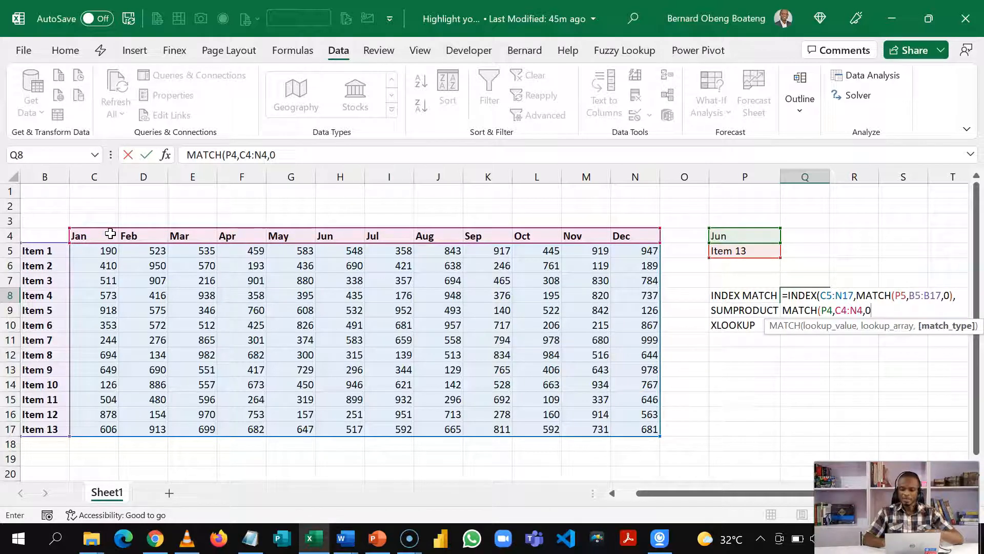
{"action": "type", "text": "))"}
{"action": "key", "text": "Return"}
{"action": "key", "text": "Up"}
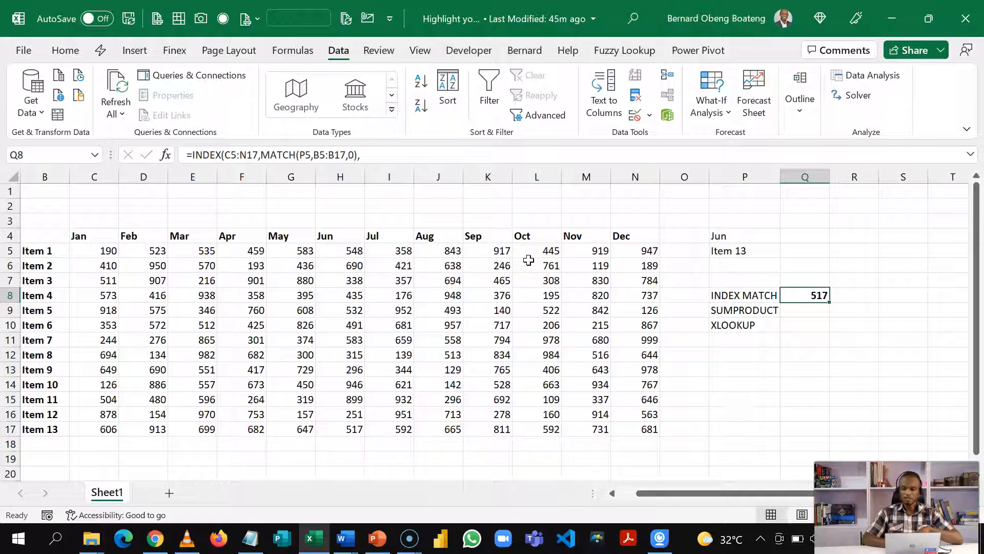
Start a SUMPRODUCT formula in Q9 with C5:N17 as the first array.
{"action": "left_click", "coordinate": [805, 312]}
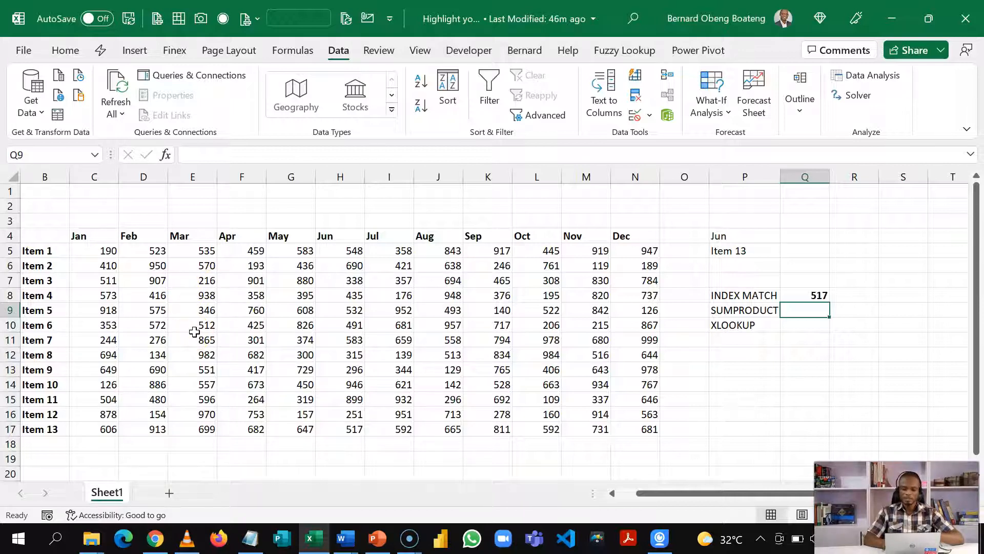
{"action": "type", "text": "=sum"}
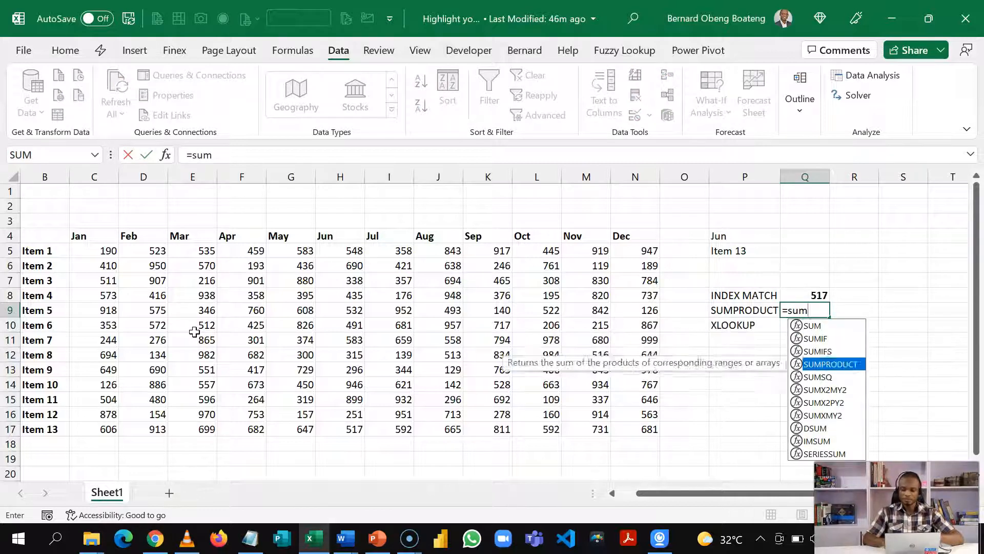
{"action": "key", "text": "Tab"}
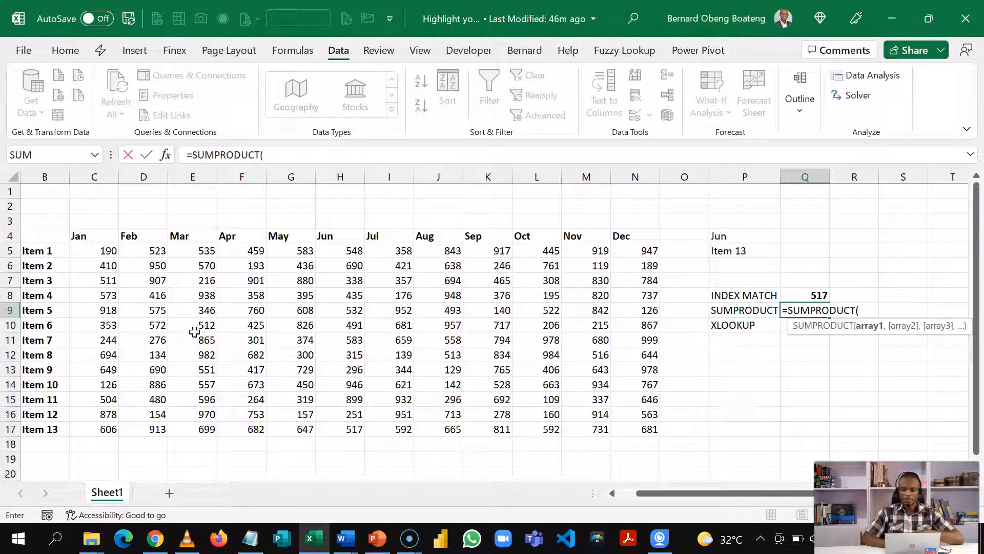
{"action": "left_click", "coordinate": [107, 254]}
{"action": "key", "text": "ctrl+shift+Right"}
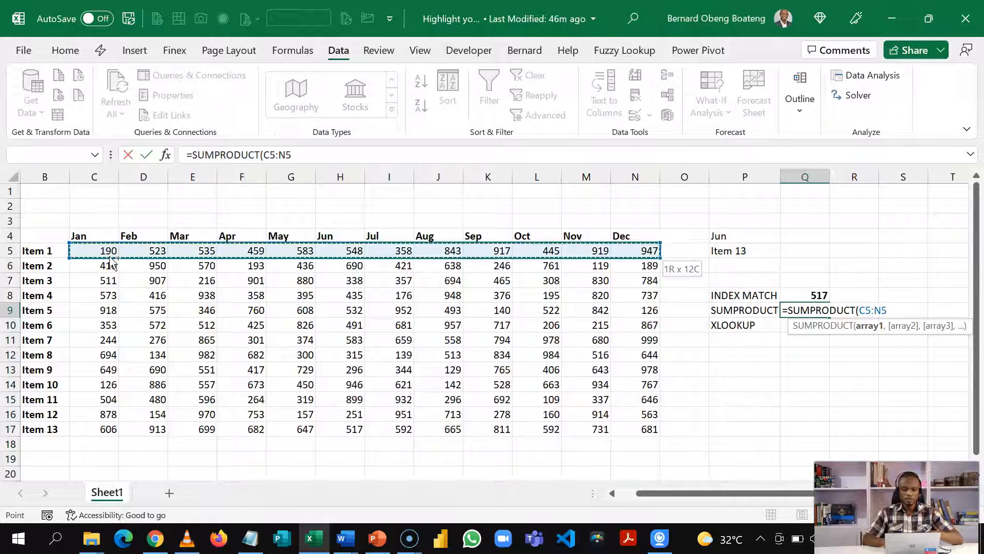
{"action": "key", "text": "ctrl+shift+Down"}
Add the month condition (C4:N4=P4) as the second array of the SUMPRODUCT formula in Q9.
{"action": "type", "text": ",("}
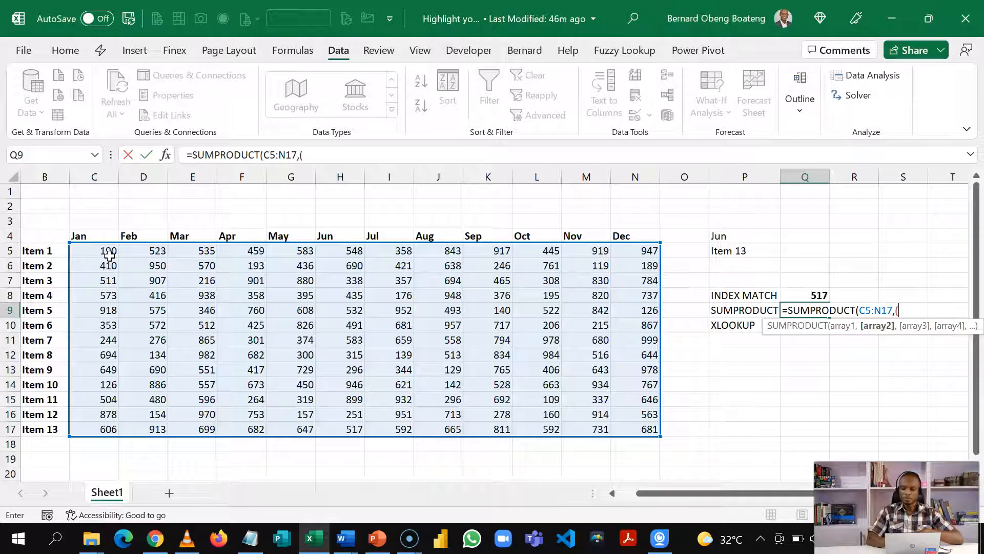
{"action": "left_click", "coordinate": [74, 237]}
{"action": "key", "text": "ctrl+shift+Right"}
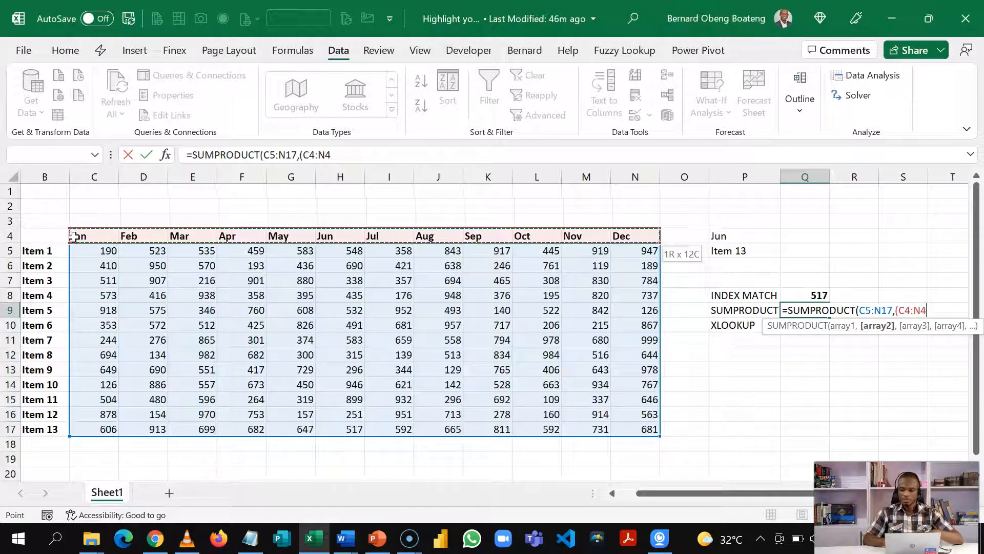
{"action": "type", "text": "="}
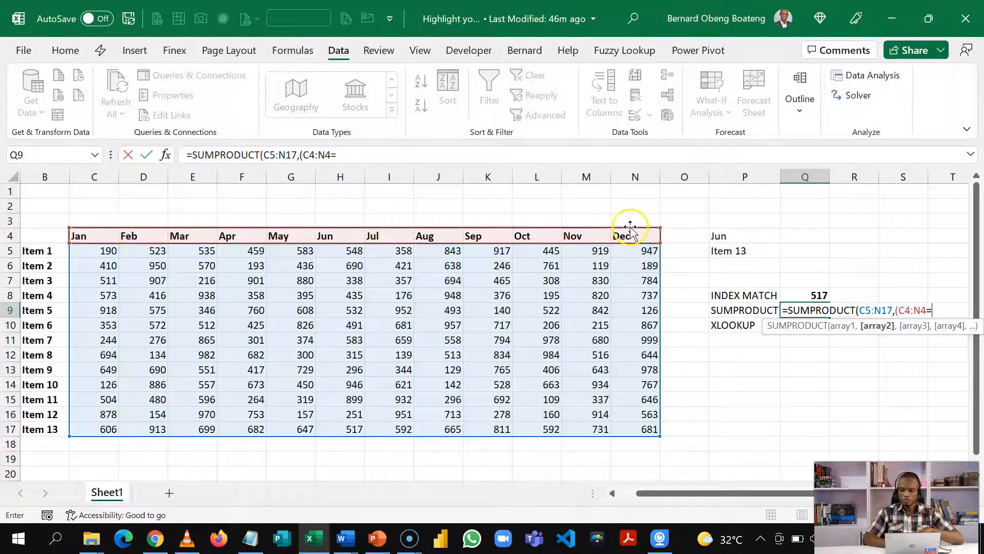
{"action": "left_click", "coordinate": [739, 234]}
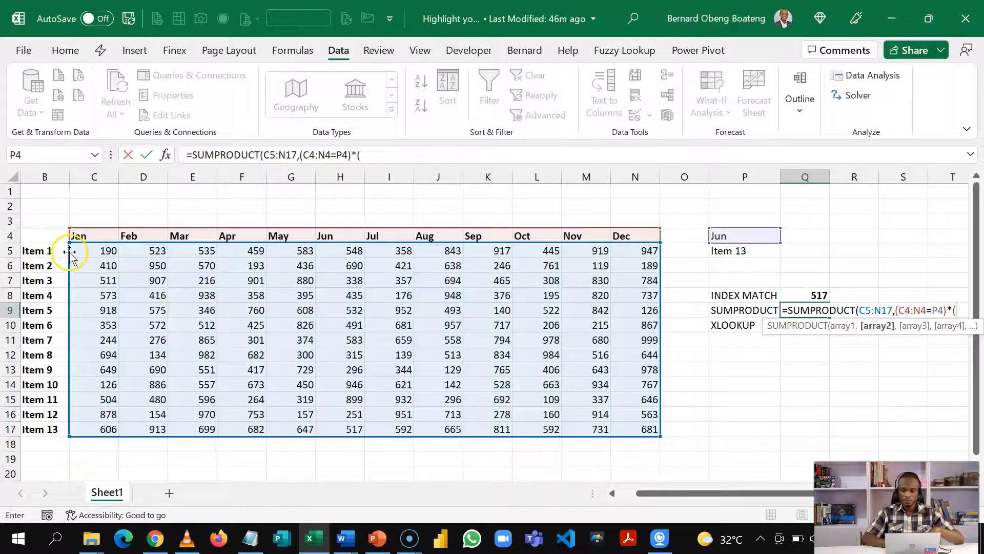
Multiply the month condition by the item condition (B5:B17=P5) and complete the SUMPRODUCT formula in Q9.
{"action": "left_click", "coordinate": [45, 251]}
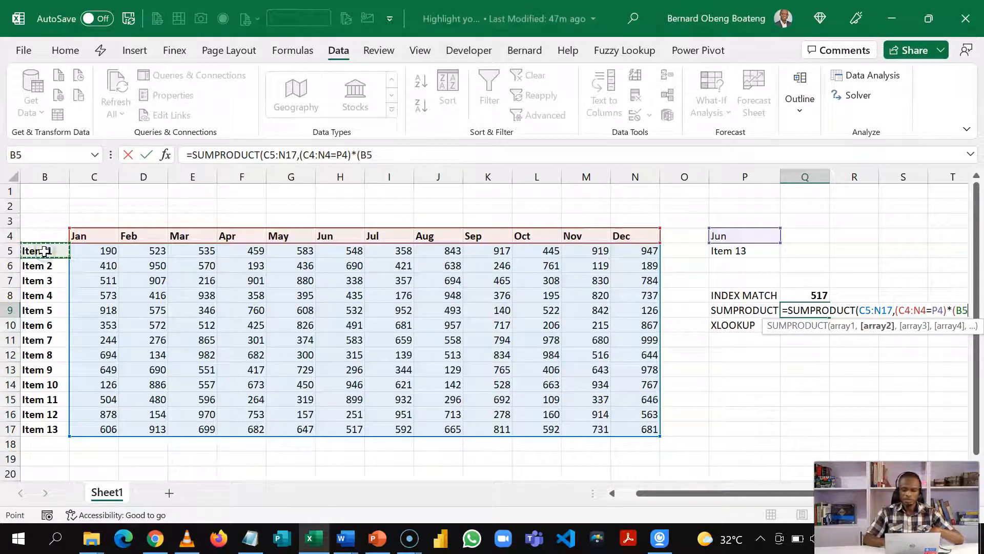
{"action": "key", "text": "ctrl+shift+Down"}
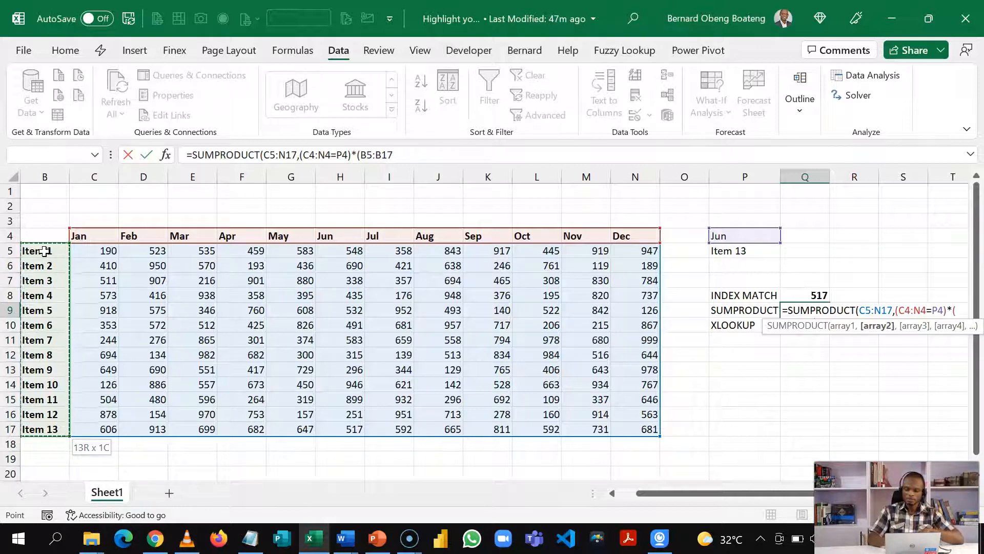
{"action": "type", "text": "="}
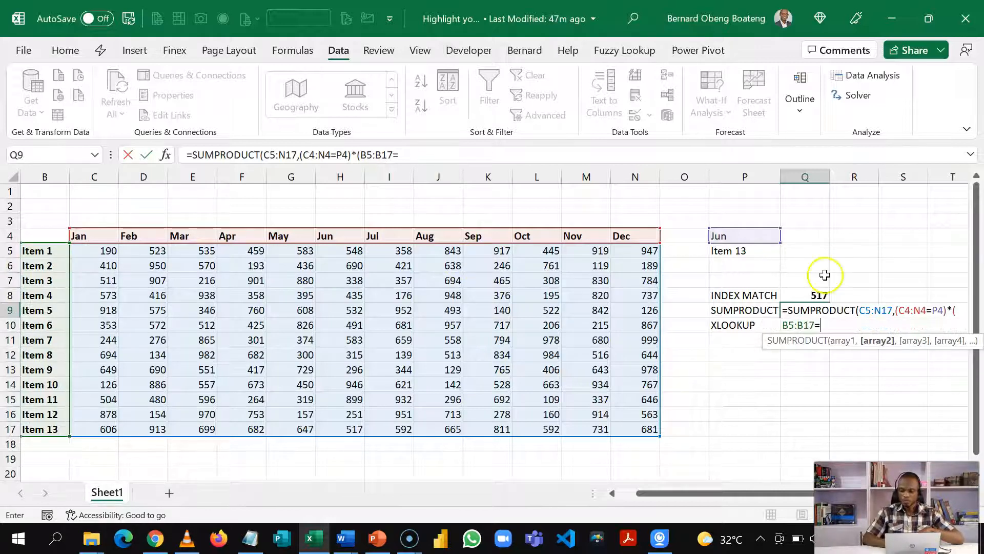
{"action": "left_click", "coordinate": [769, 252]}
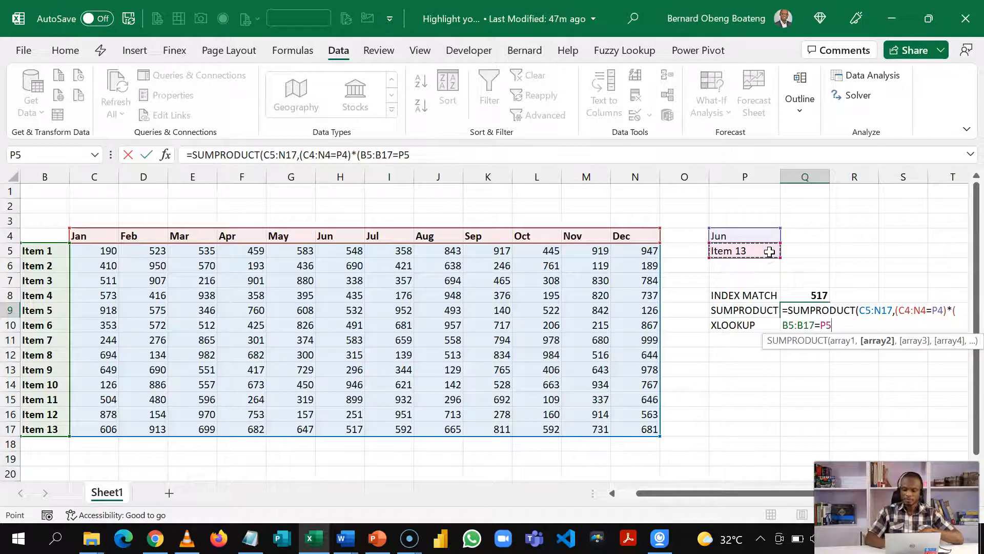
{"action": "type", "text": "))"}
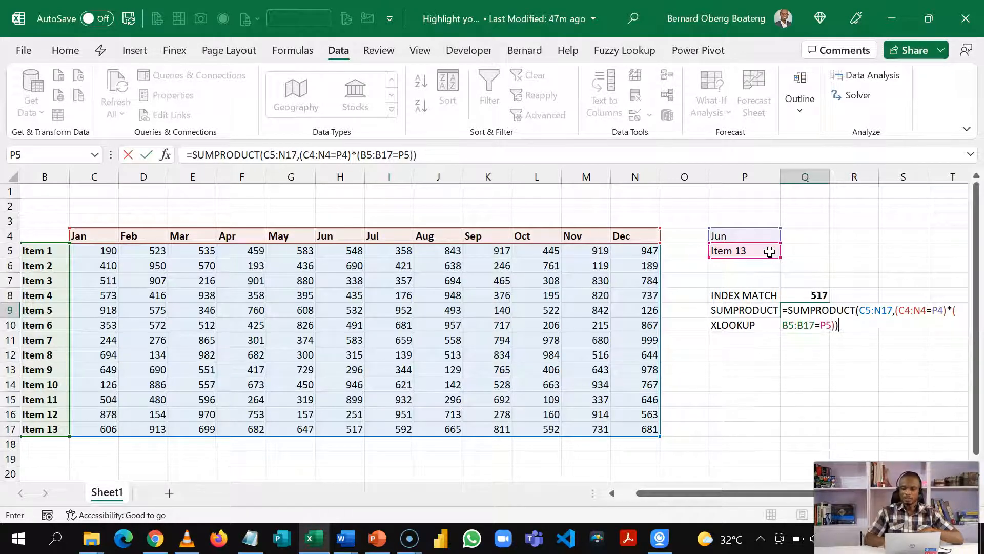
{"action": "key", "text": "Return"}
{"action": "key", "text": "Up"}
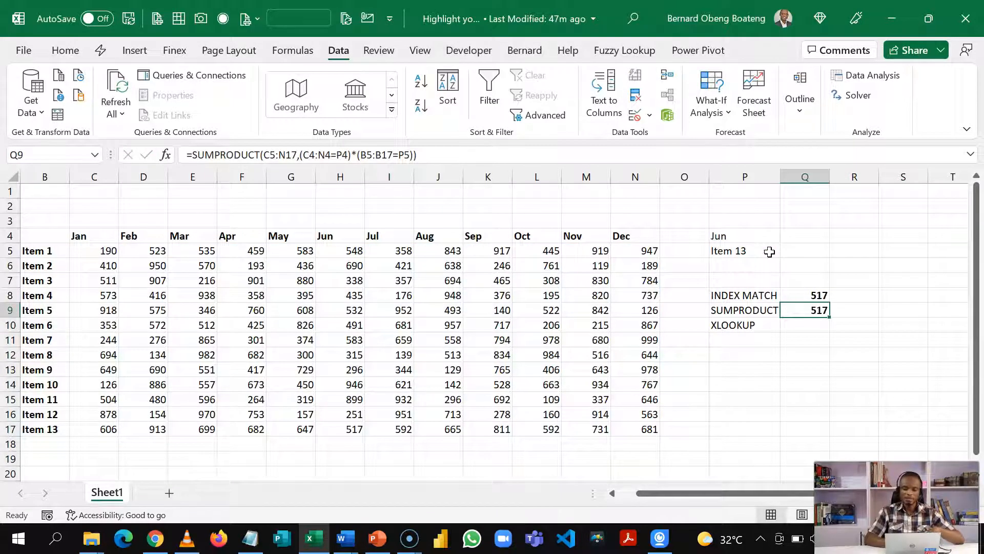
Start an XLOOKUP formula in Q10 with P5 as the lookup value and B5:B17 as the lookup array.
{"action": "key", "text": "Down"}
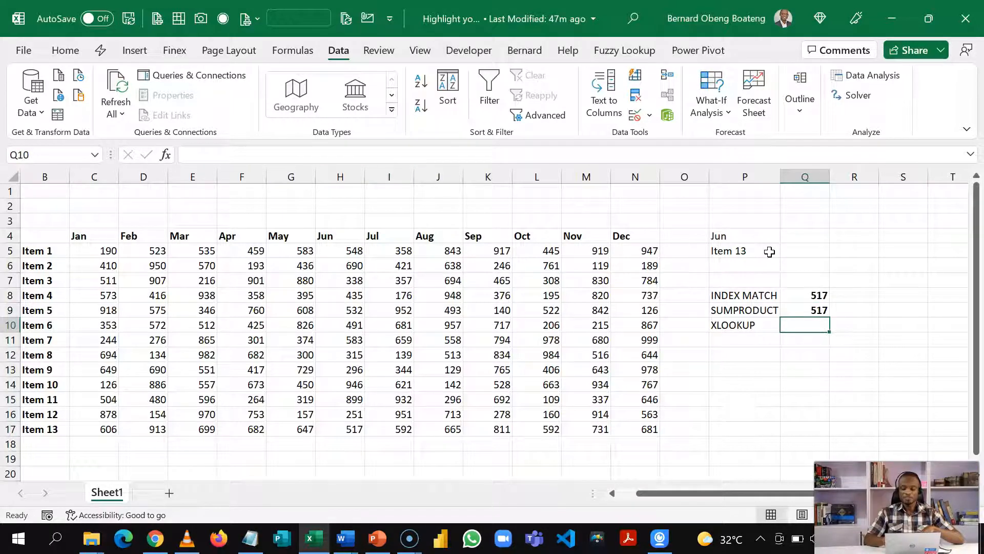
{"action": "type", "text": "=xl"}
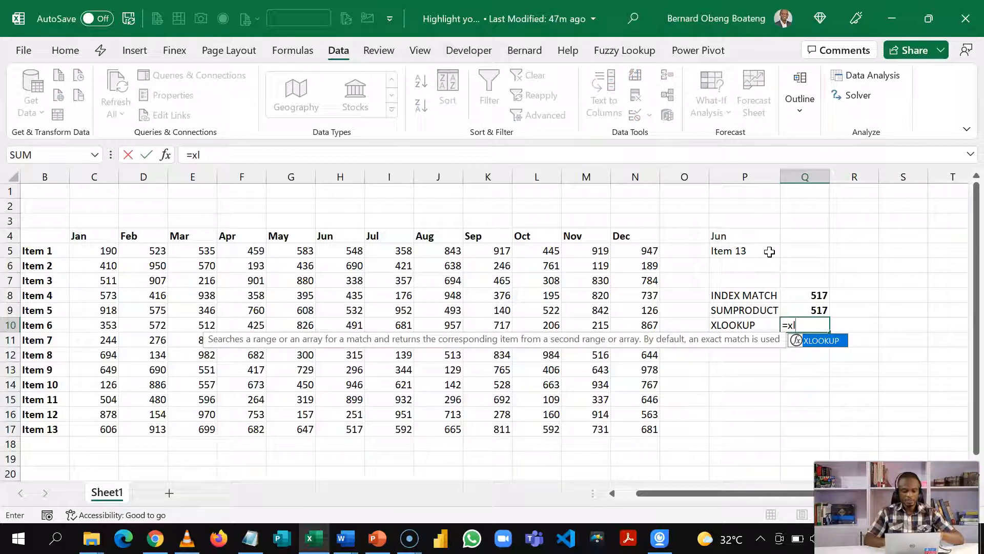
{"action": "key", "text": "Tab"}
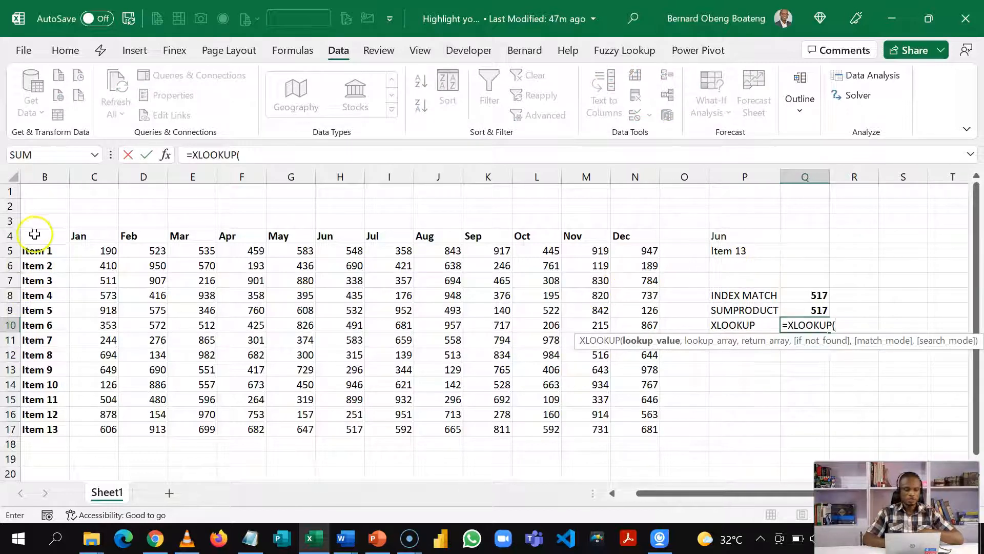
{"action": "left_click", "coordinate": [738, 250]}
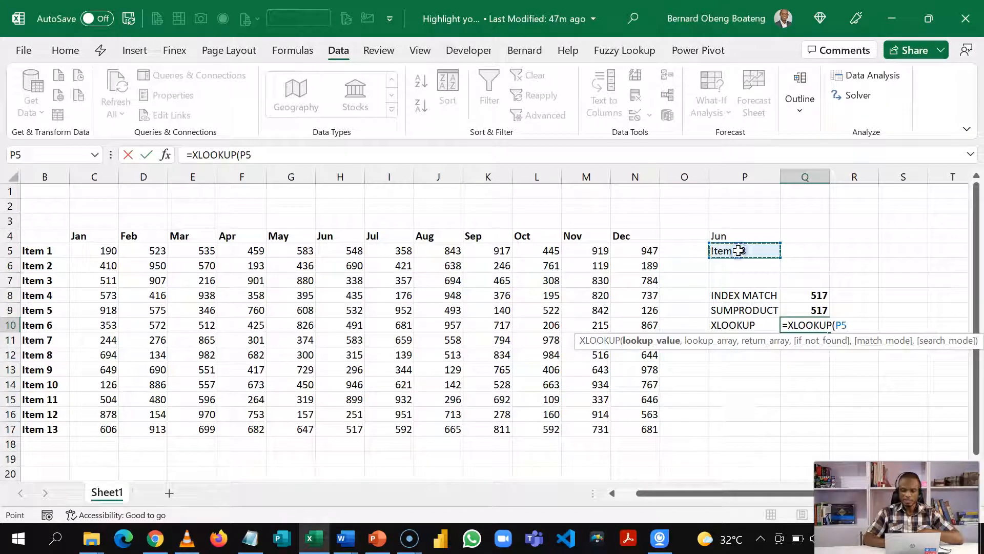
{"action": "type", "text": ","}
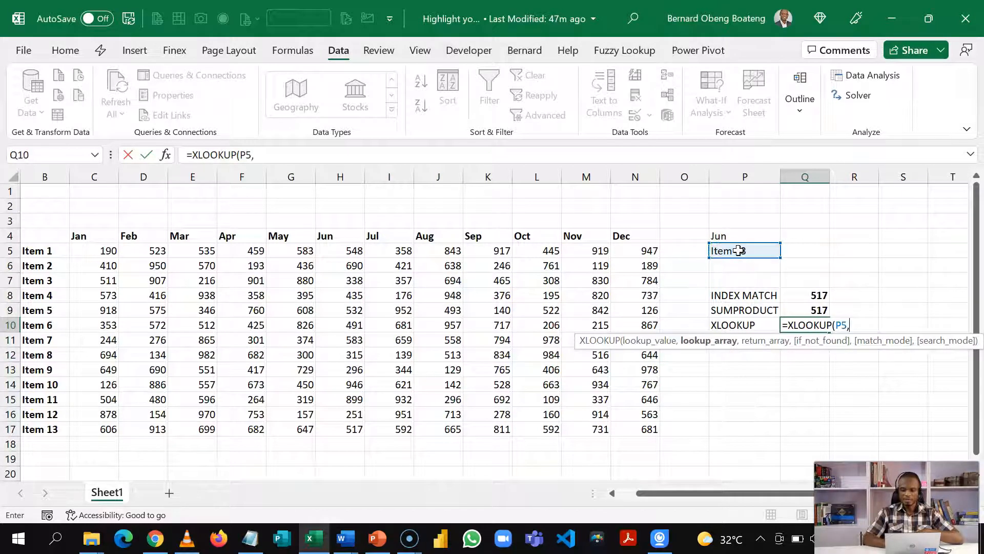
{"action": "left_click", "coordinate": [45, 251]}
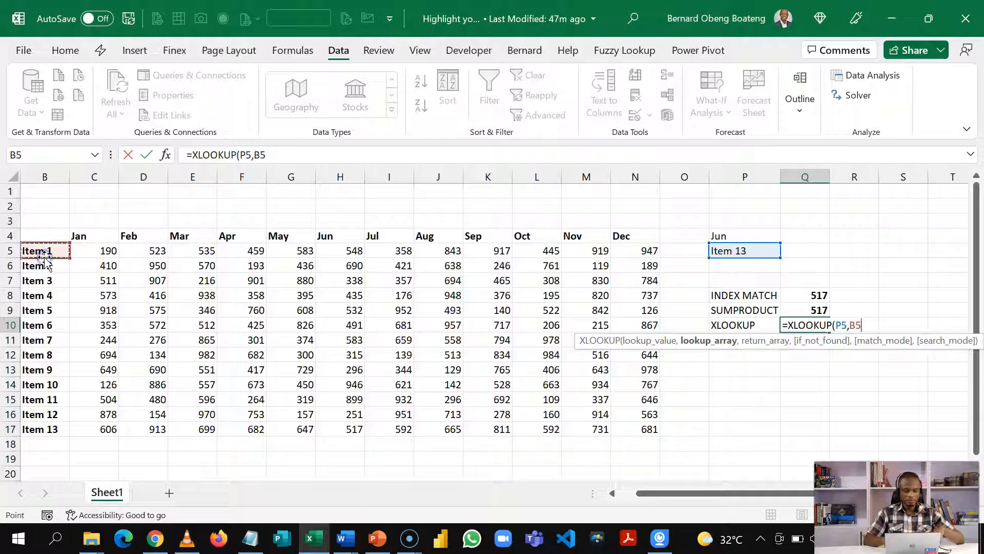
{"action": "key", "text": "ctrl+shift+Down"}
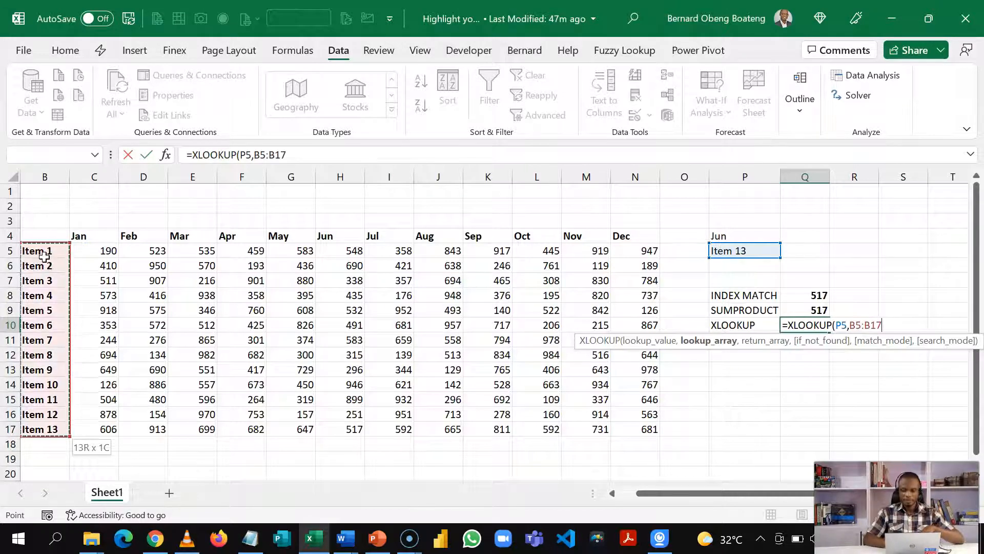
{"action": "type", "text": ","}
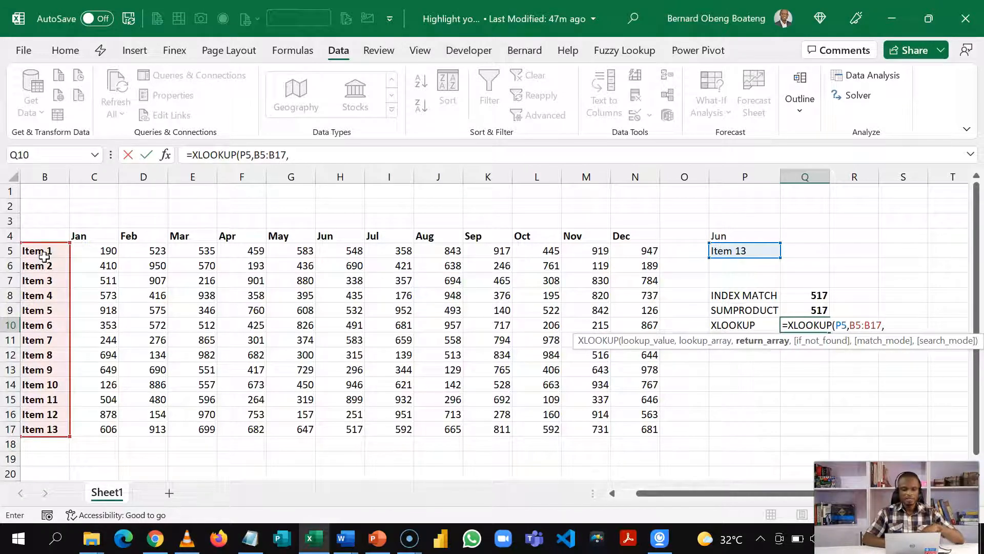
Add C5:N17 as the return array and complete the XLOOKUP formula in Q10.
{"action": "left_click", "coordinate": [96, 250]}
{"action": "key", "text": "ctrl+shift+Right"}
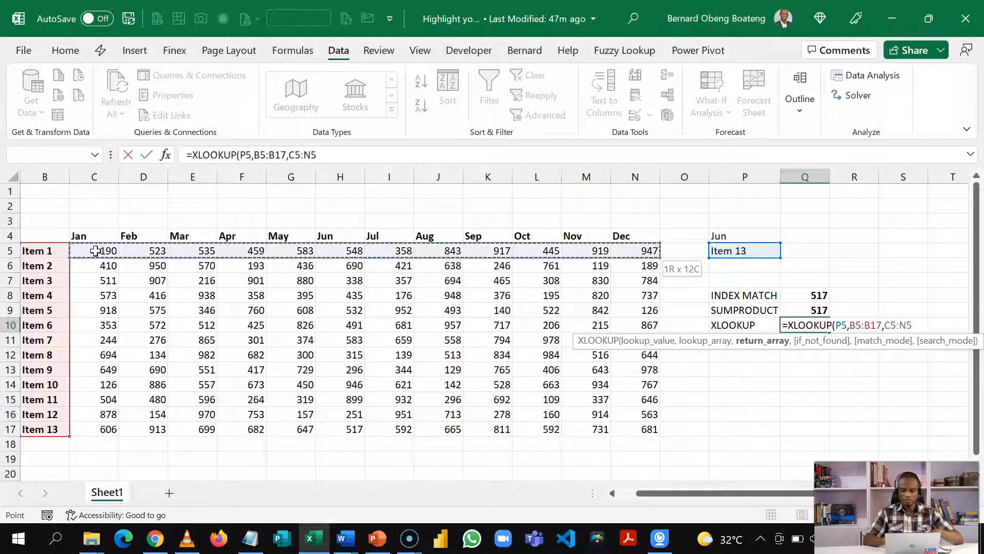
{"action": "key", "text": "ctrl+shift+Down"}
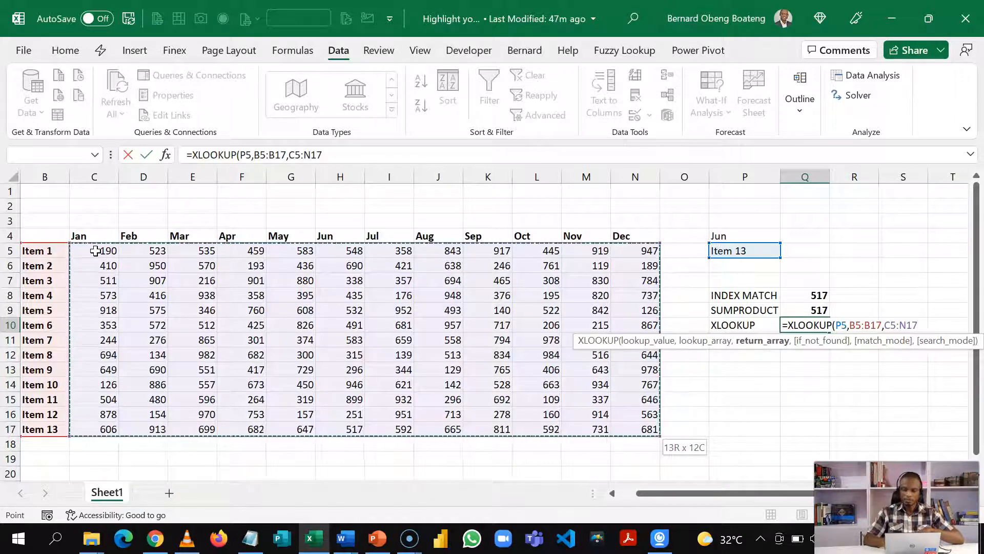
{"action": "type", "text": ")"}
{"action": "key", "text": "Return"}
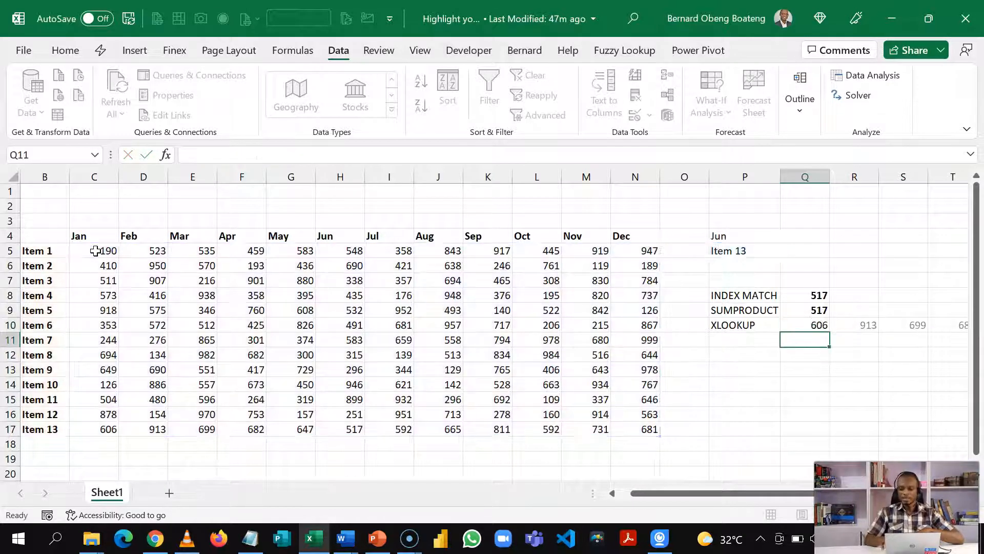
Copy the XLOOKUP(P5,B5:B17,C5:N17) expression from Q10 without its equals sign, leaving the formula in place.
{"action": "key", "text": "Up"}
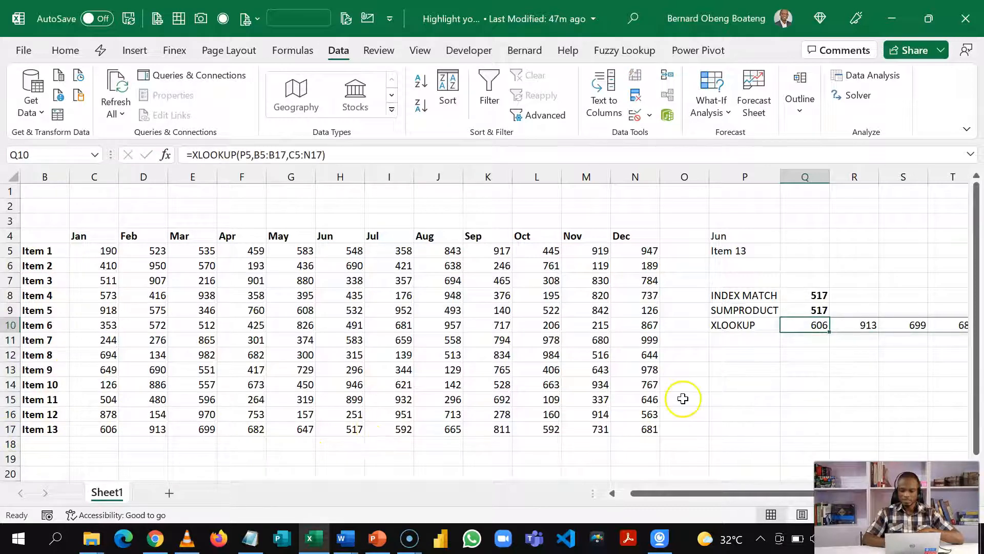
{"action": "left_click_drag", "start_coordinate": [328, 155], "coordinate": [194, 147]}
{"action": "key", "text": "ctrl+c"}
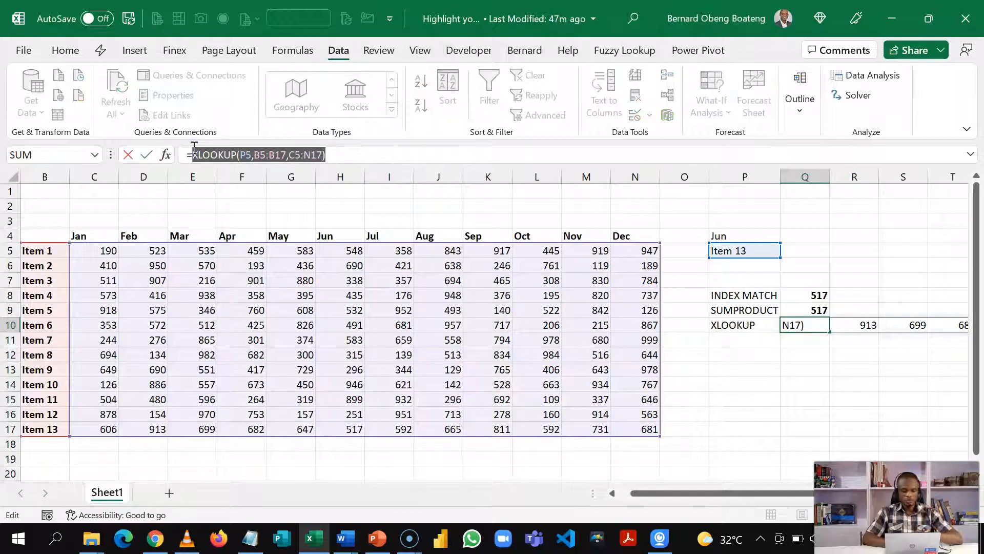
{"action": "key", "text": "Escape"}
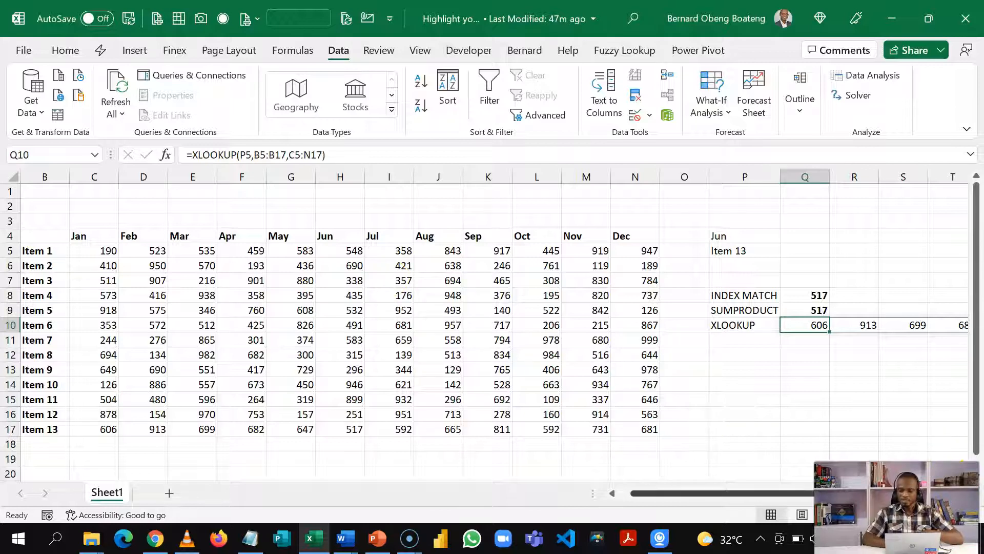
{"action": "left_click", "coordinate": [963, 492]}
{"action": "left_click", "coordinate": [963, 493]}
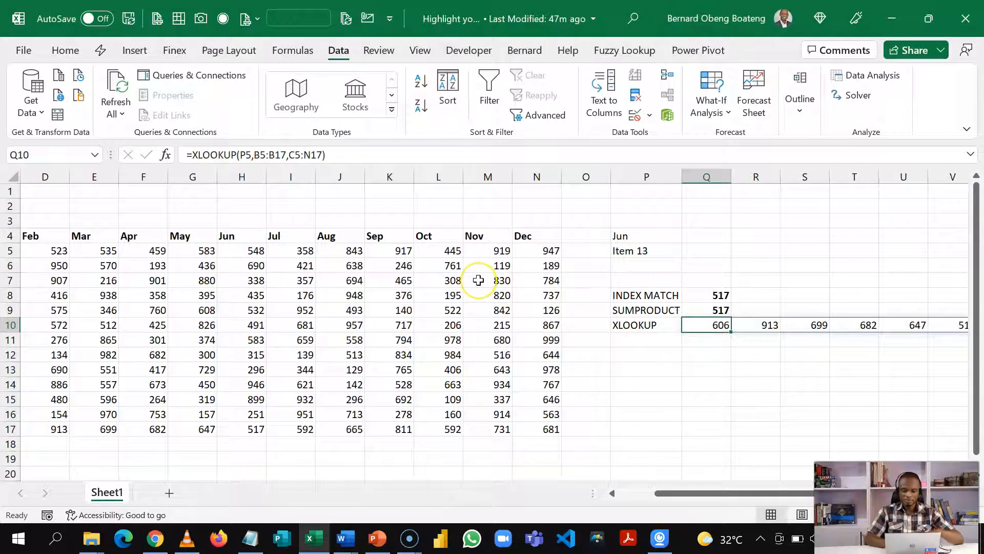
{"action": "type", "text": "=xl"}
{"action": "key", "text": "Tab"}
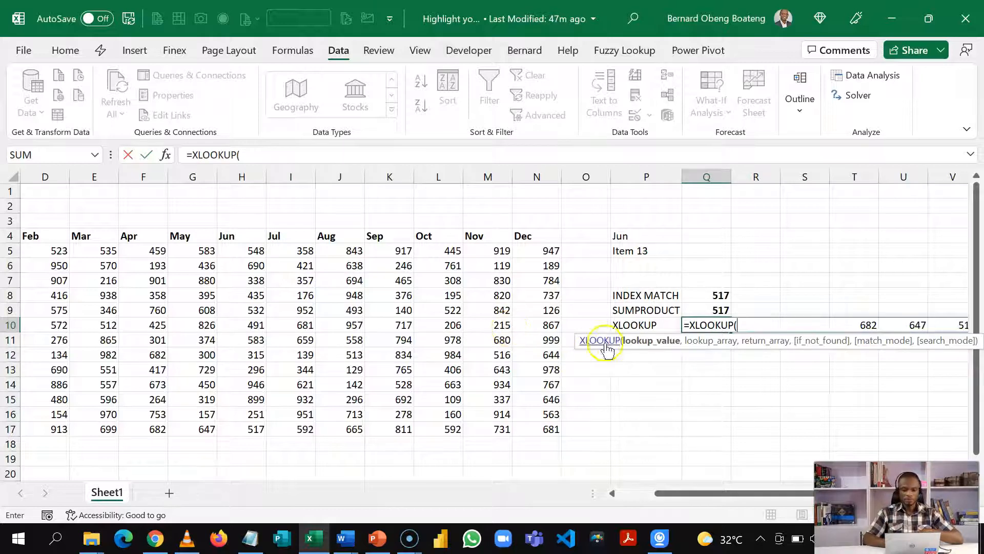
{"action": "left_click", "coordinate": [642, 233]}
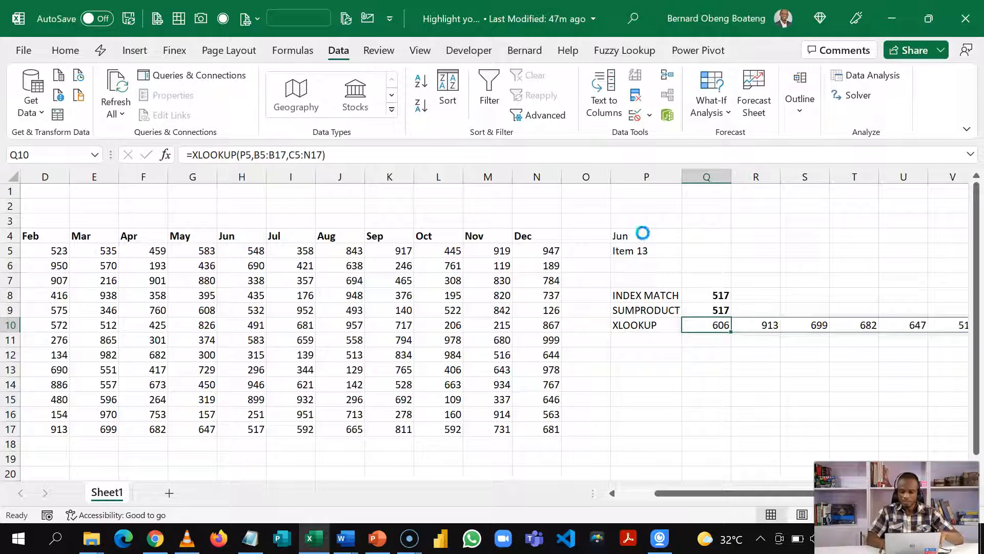
Clear Q10 and start a new XLOOKUP formula with P4 as the lookup value and C4:N4 as the lookup array.
{"action": "key", "text": "Delete"}
{"action": "type", "text": "=xl"}
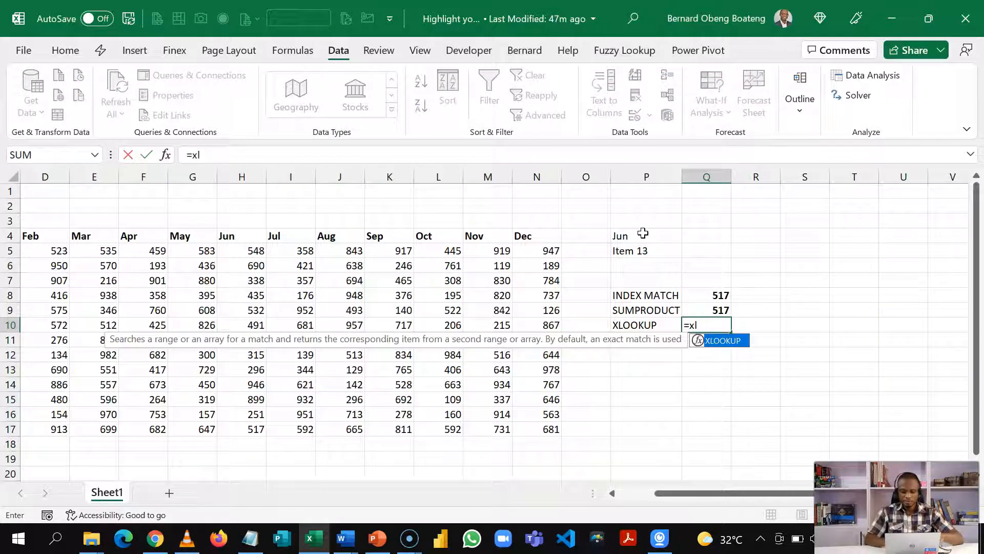
{"action": "key", "text": "Tab"}
{"action": "left_click", "coordinate": [643, 235]}
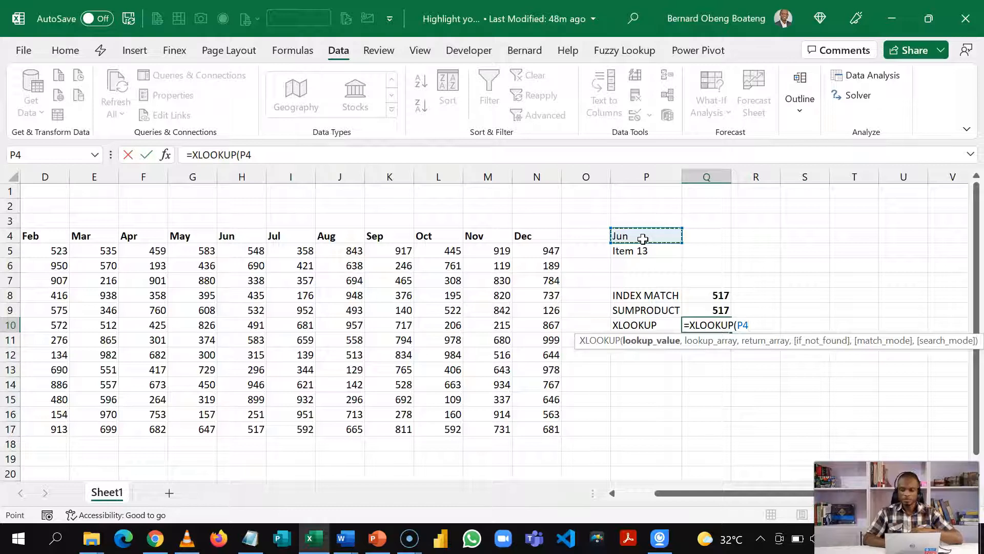
{"action": "type", "text": ","}
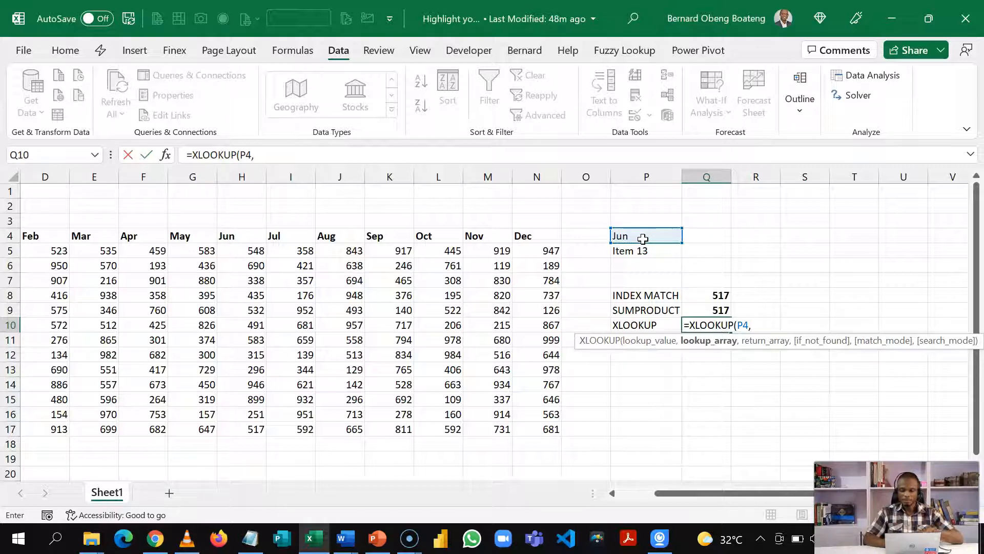
{"action": "left_click", "coordinate": [62, 236]}
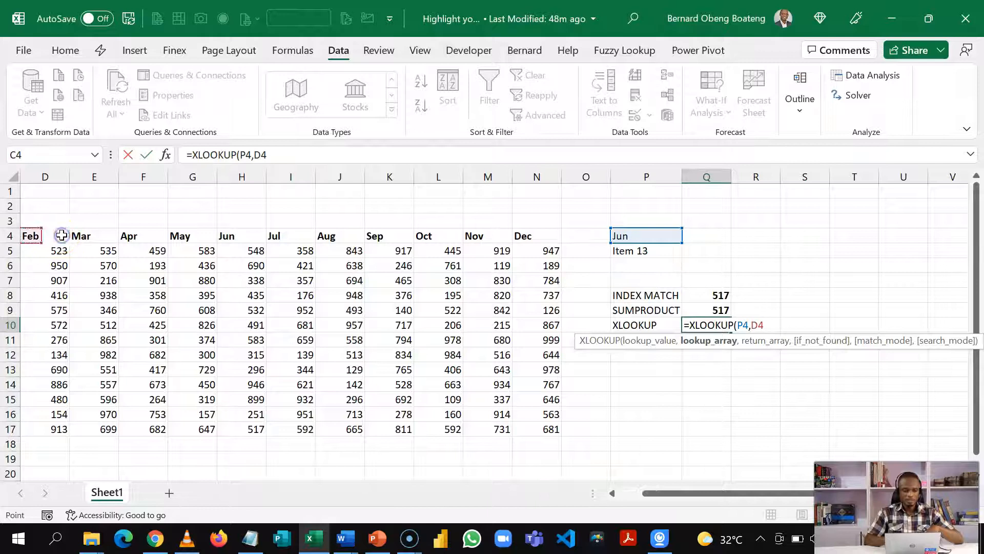
{"action": "key", "text": "Left"}
{"action": "key", "text": "ctrl+shift+Right"}
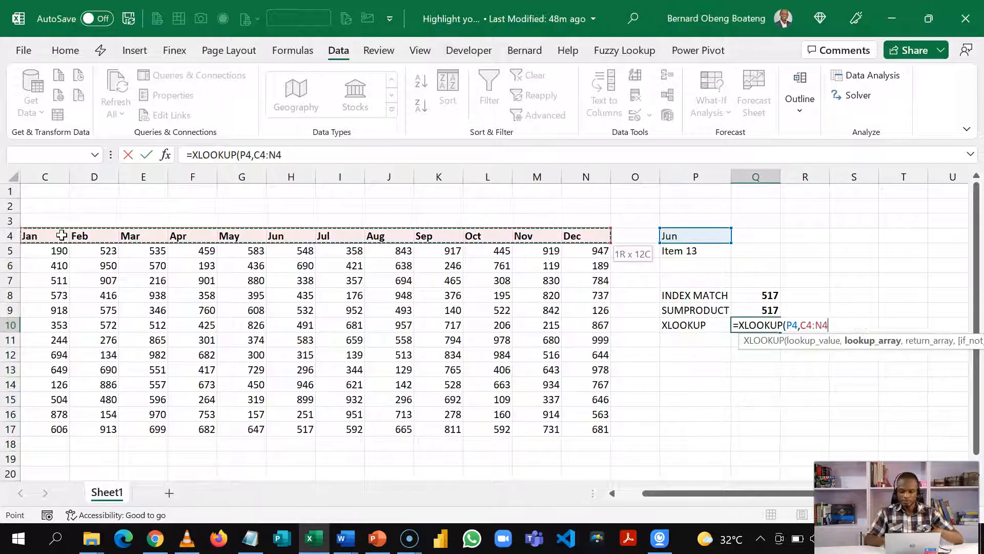
{"action": "type", "text": ","}
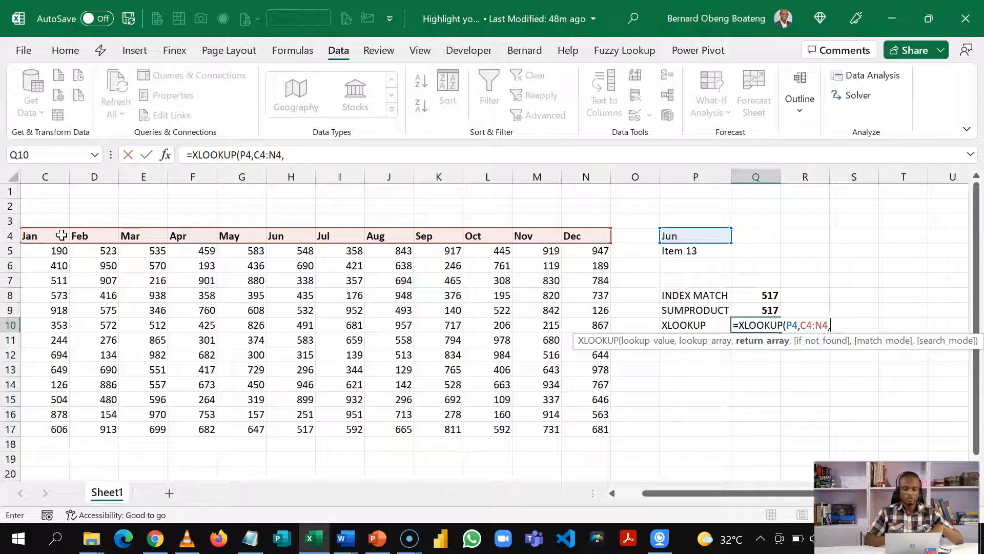
Paste the copied XLOOKUP(P5,B5:B17,C5:N17) as the return array and complete the nested formula in Q10.
{"action": "key", "text": "ctrl+v"}
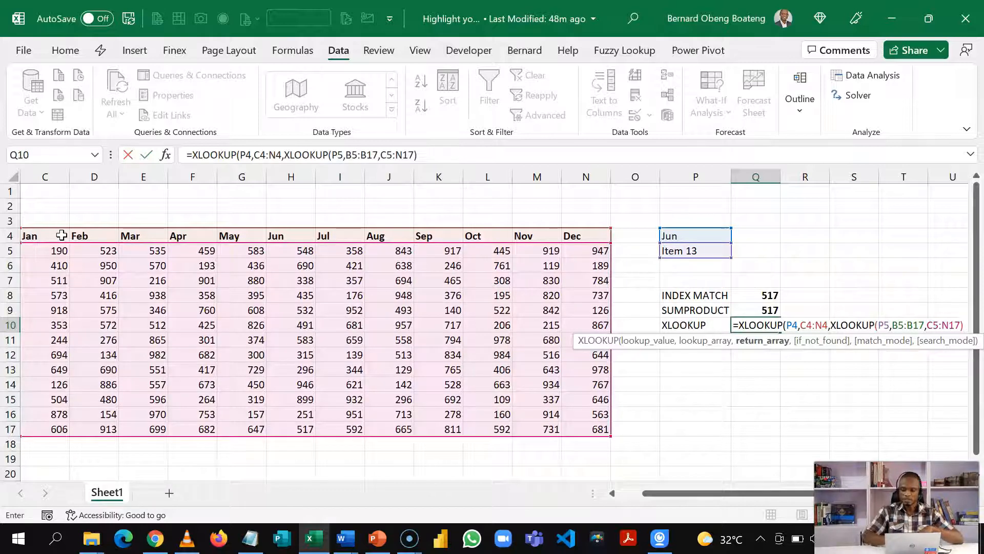
{"action": "type", "text": ")"}
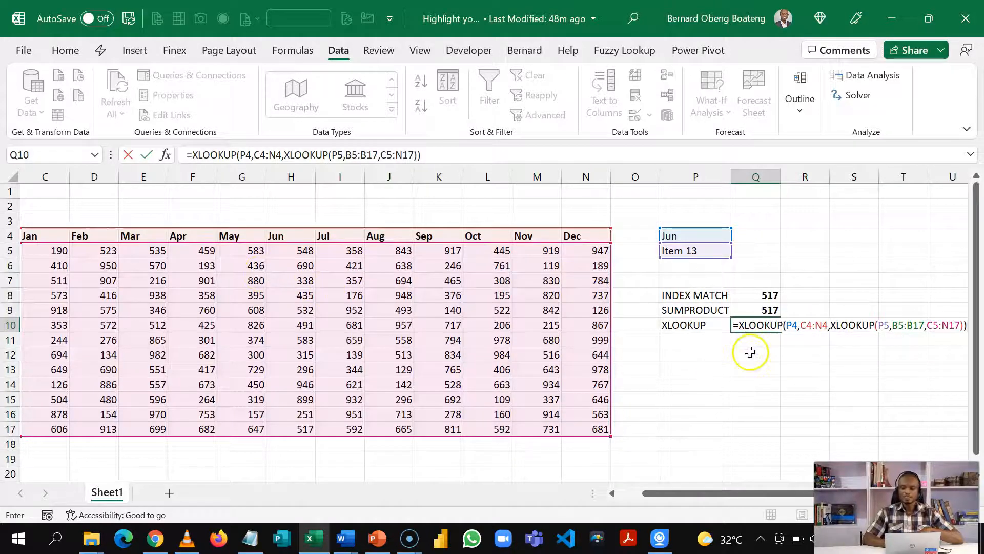
{"action": "key", "text": "Return"}
{"action": "key", "text": "Up"}
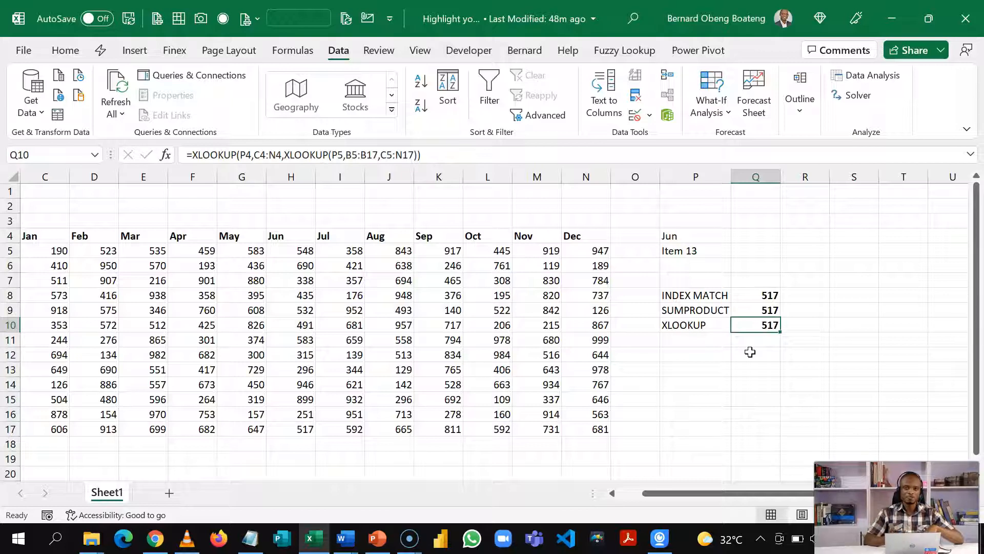
{"action": "key", "text": "Left"}
{"action": "key", "text": "Left"}
{"action": "key", "text": "Left"}
{"action": "key", "text": "Left"}
{"action": "key", "text": "Left"}
{"action": "key", "text": "Left"}
{"action": "key", "text": "Left"}
{"action": "key", "text": "Left"}
{"action": "key", "text": "Left"}
{"action": "key", "text": "Left"}
{"action": "key", "text": "Left"}
{"action": "key", "text": "Left"}
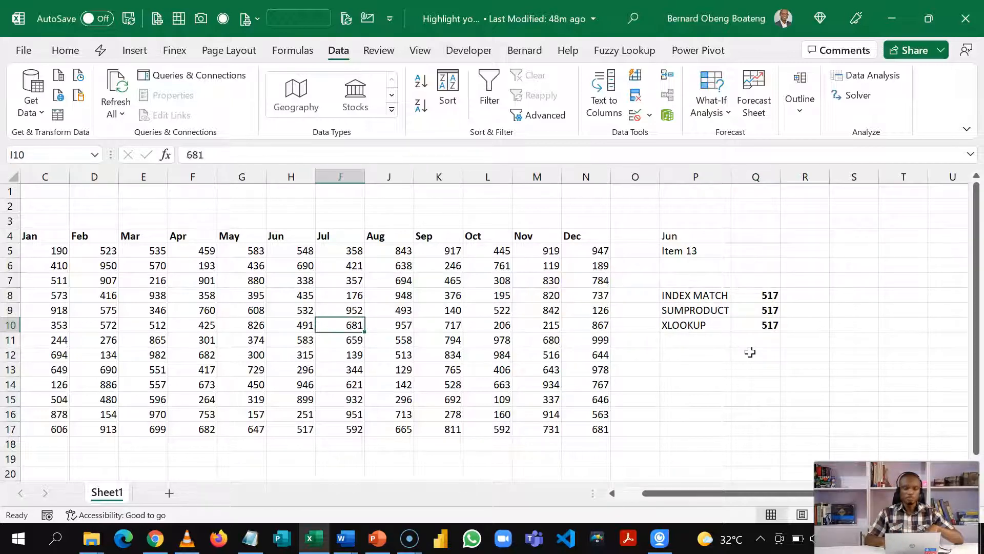
{"action": "key", "text": "Left"}
{"action": "key", "text": "Left"}
{"action": "key", "text": "Left"}
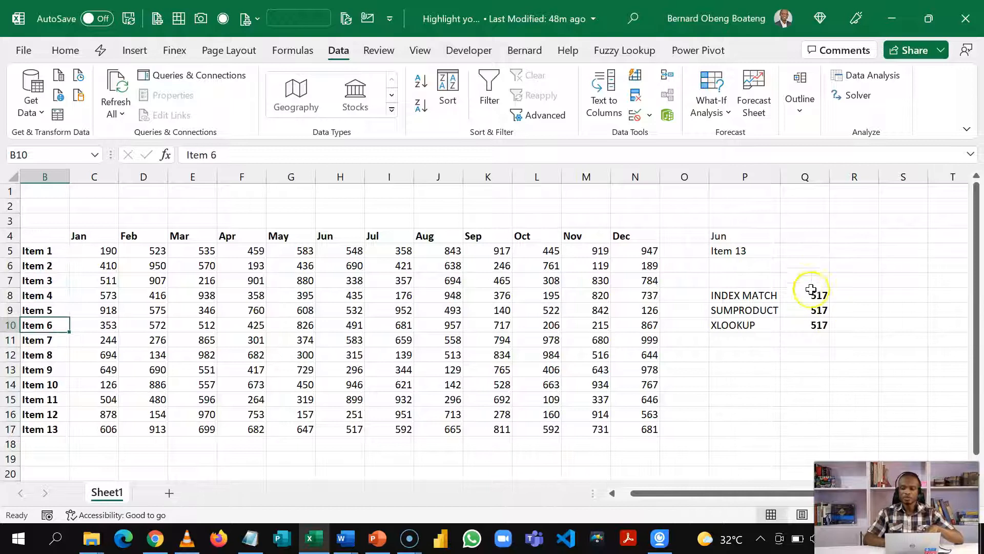
{"action": "left_click", "coordinate": [739, 235]}
{"action": "left_click", "coordinate": [737, 253]}
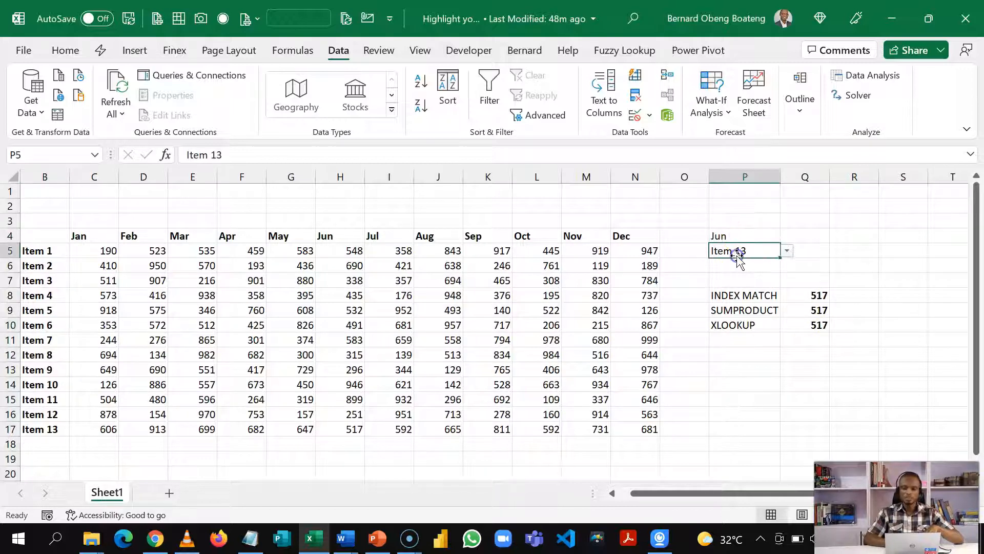
{"action": "left_click", "coordinate": [205, 328]}
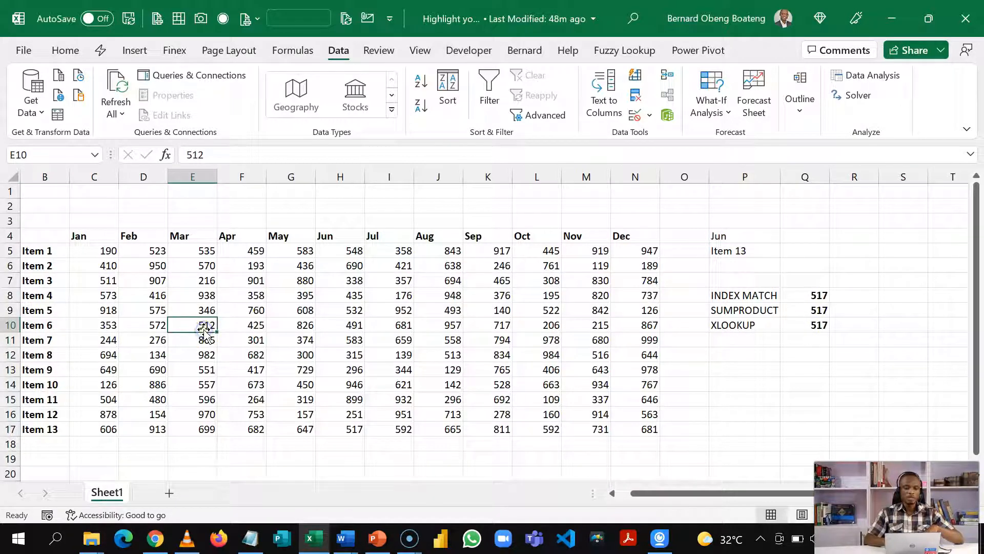
{"action": "key", "text": "Left"}
{"action": "key", "text": "Left"}
{"action": "key", "text": "Left"}
{"action": "key", "text": "Up"}
{"action": "key", "text": "Up"}
{"action": "key", "text": "Up"}
{"action": "key", "text": "Up"}
{"action": "key", "text": "Up"}
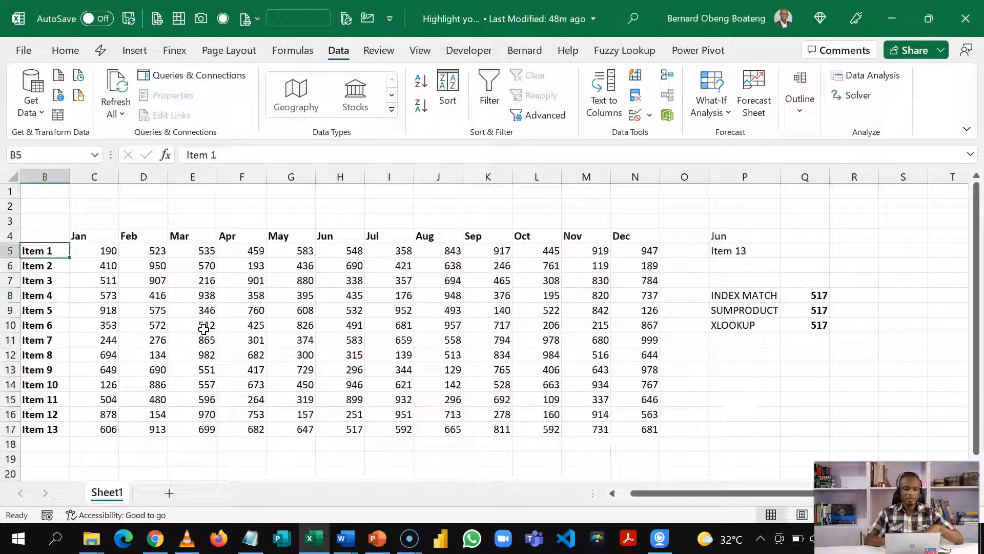
{"action": "key", "text": "Right"}
{"action": "key", "text": "ctrl+shift+Right"}
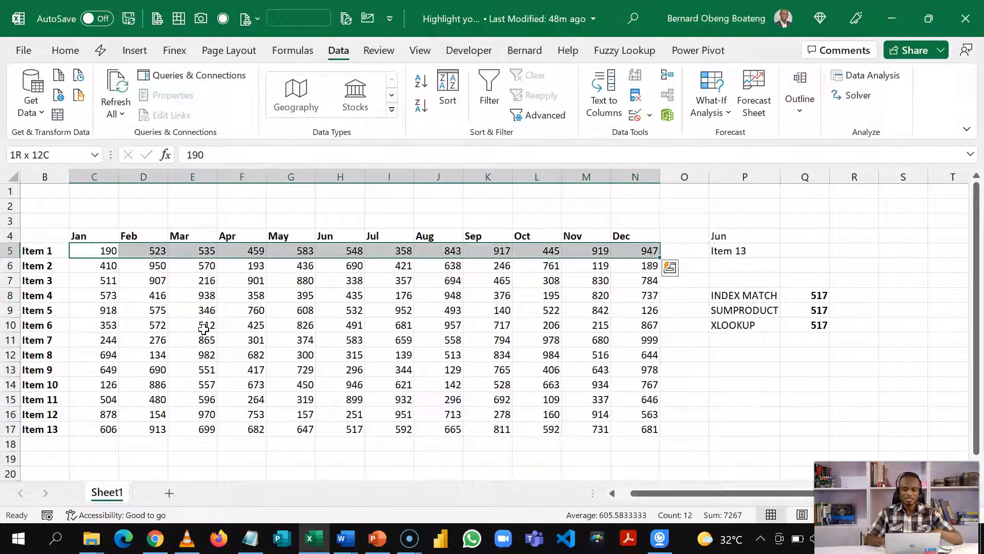
{"action": "key", "text": "ctrl+shift+Down"}
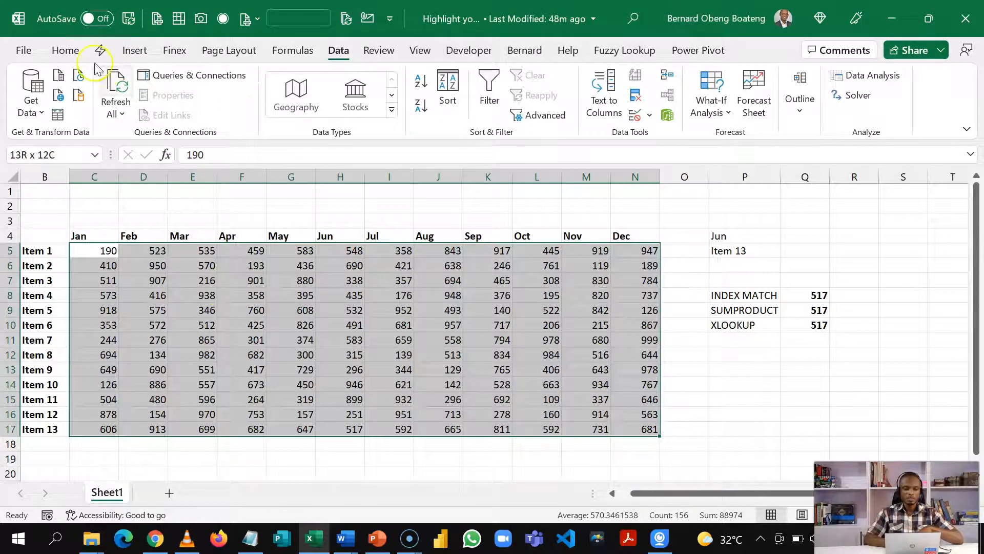
{"action": "left_click", "coordinate": [65, 50]}
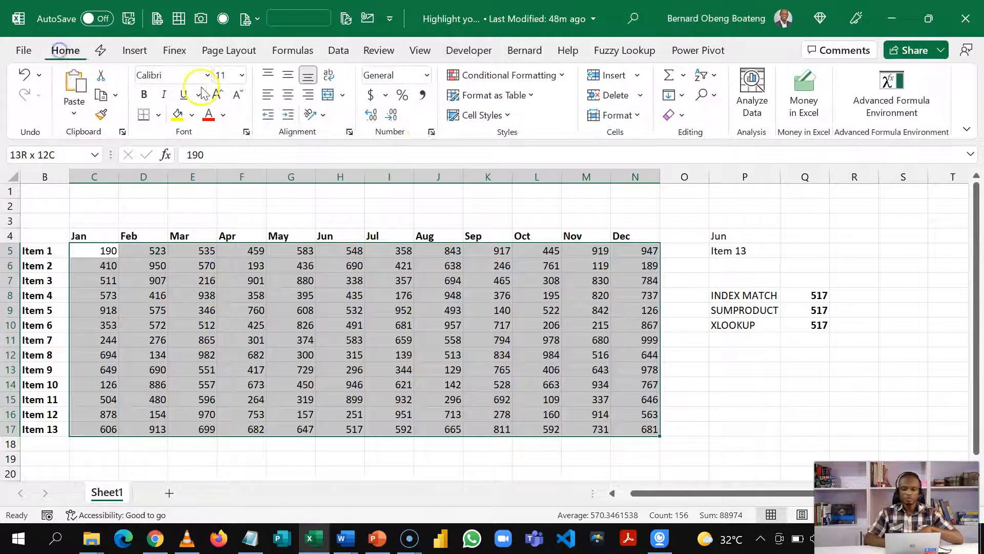
{"action": "left_click", "coordinate": [561, 76]}
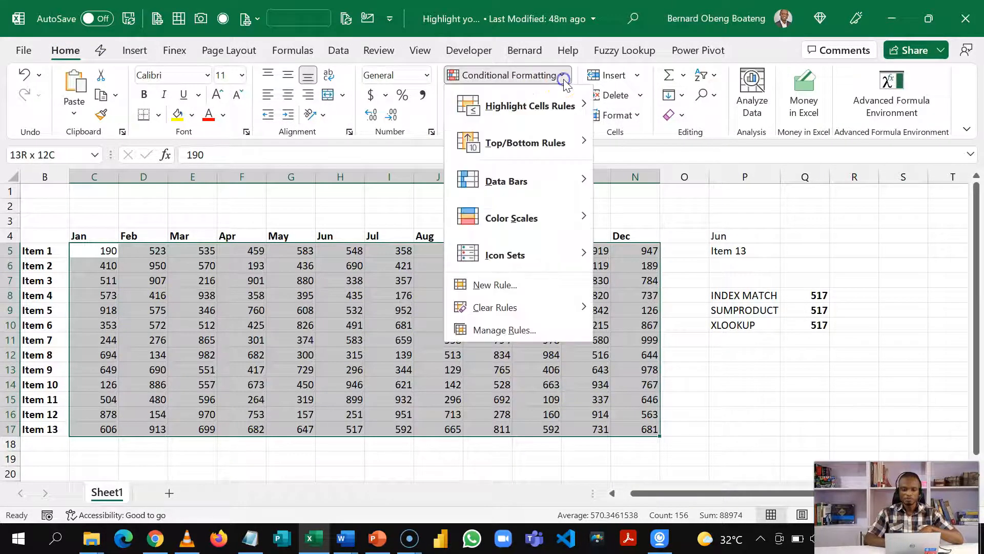
{"action": "left_click", "coordinate": [469, 288]}
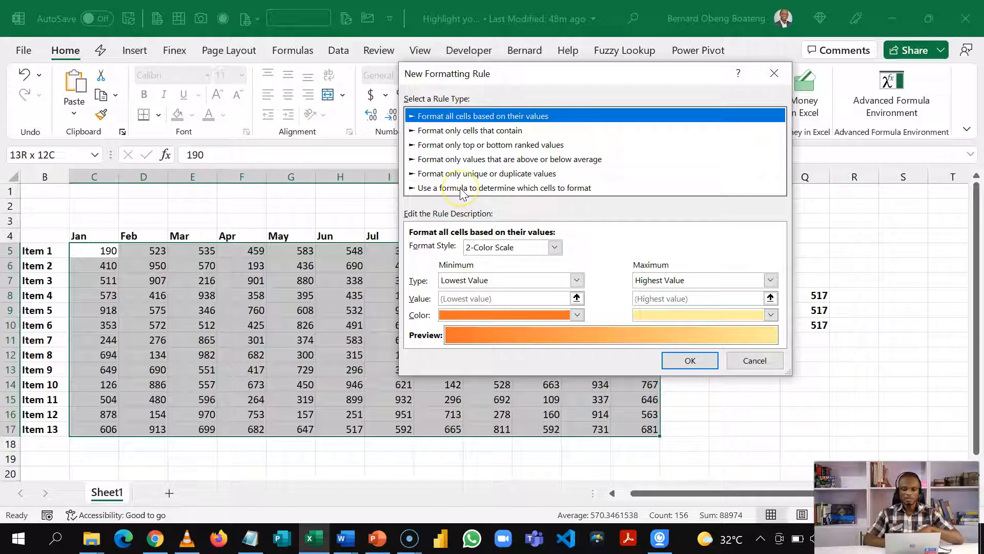
{"action": "left_click", "coordinate": [752, 362]}
Start a helper formula in P13 that compares the item label with the selected item, =$B5=$P$5.
{"action": "left_click", "coordinate": [736, 381]}
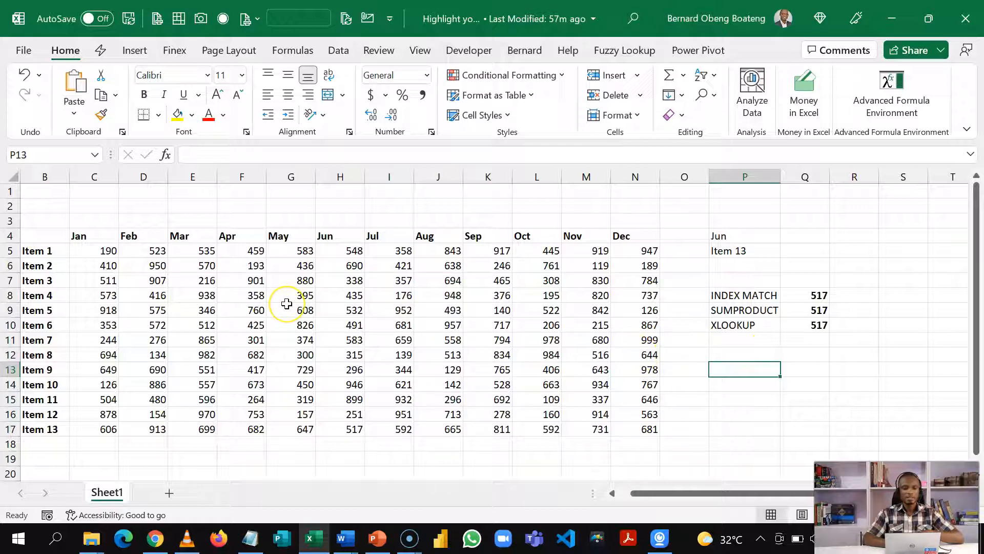
{"action": "type", "text": "="}
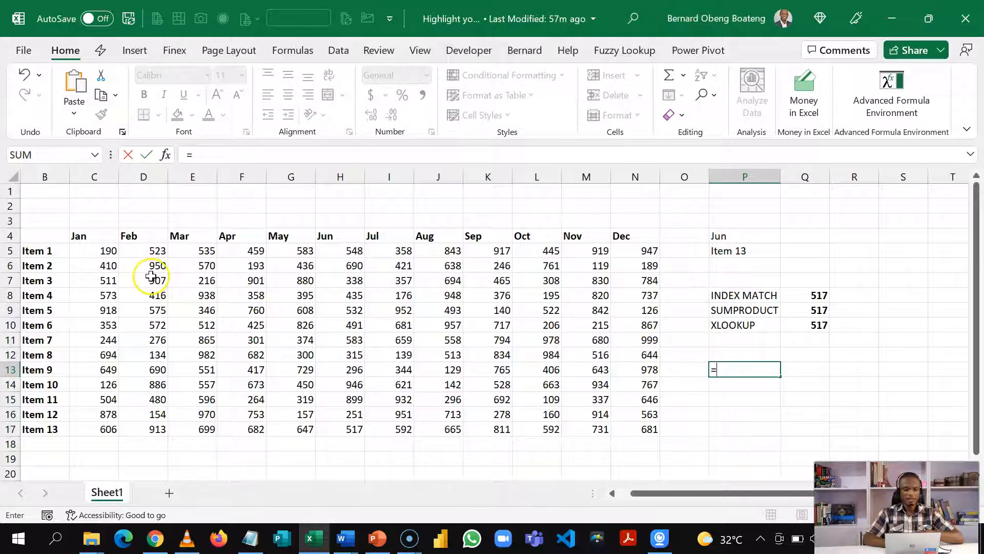
{"action": "left_click", "coordinate": [44, 252]}
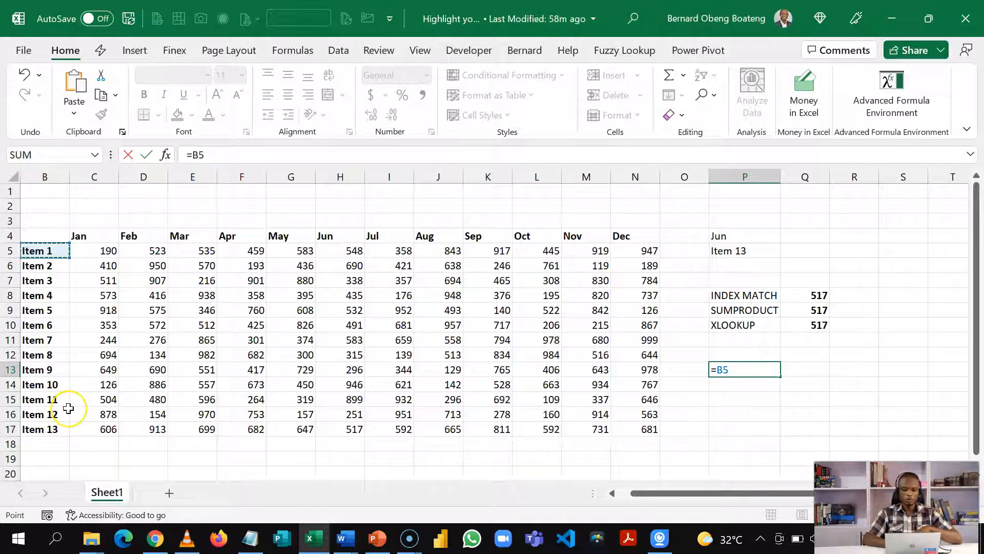
{"action": "key", "text": "F4"}
{"action": "key", "text": "F4"}
{"action": "key", "text": "F4"}
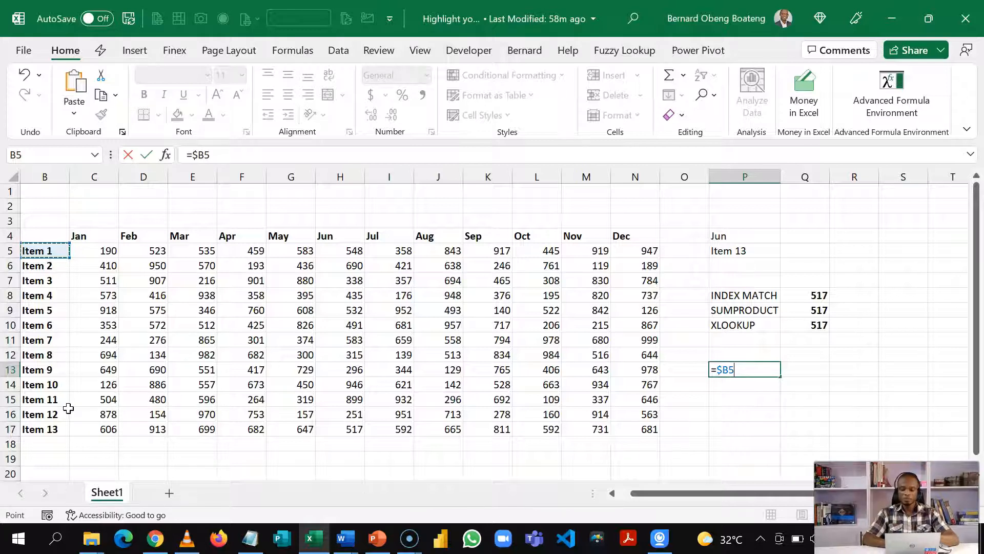
{"action": "type", "text": "="}
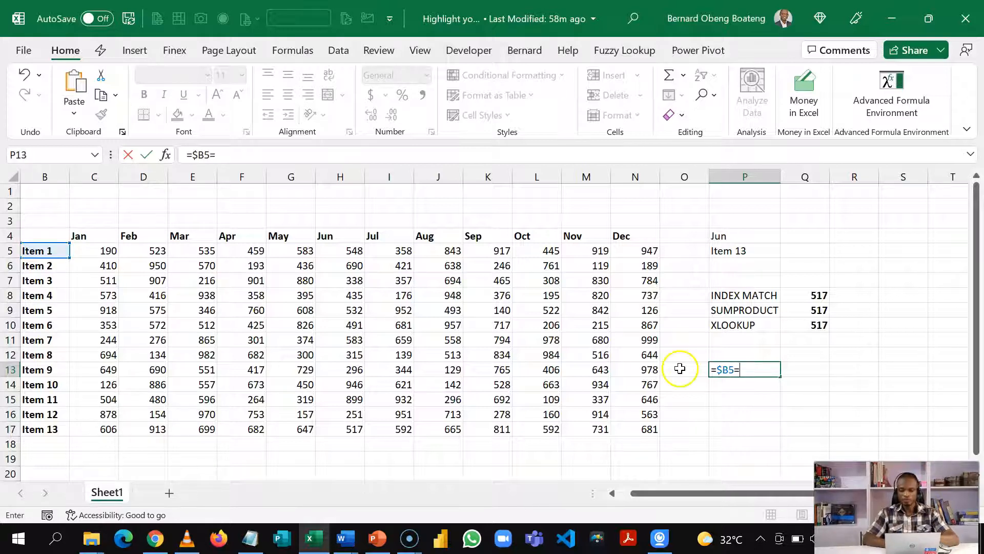
{"action": "left_click", "coordinate": [737, 252]}
{"action": "key", "text": "F4"}
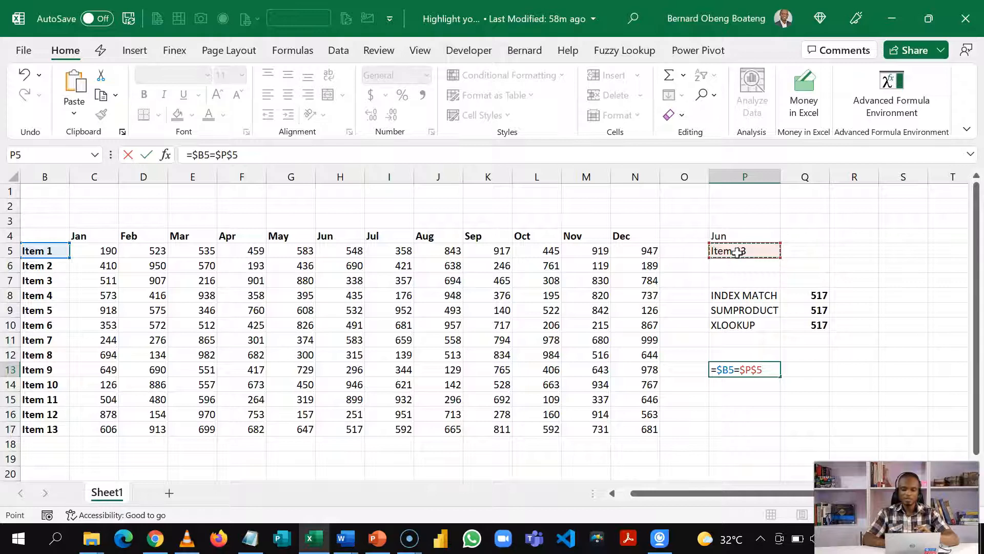
Add the month comparison C$4=$P$4 as a second, comma-separated condition in the P13 formula.
{"action": "type", "text": ","}
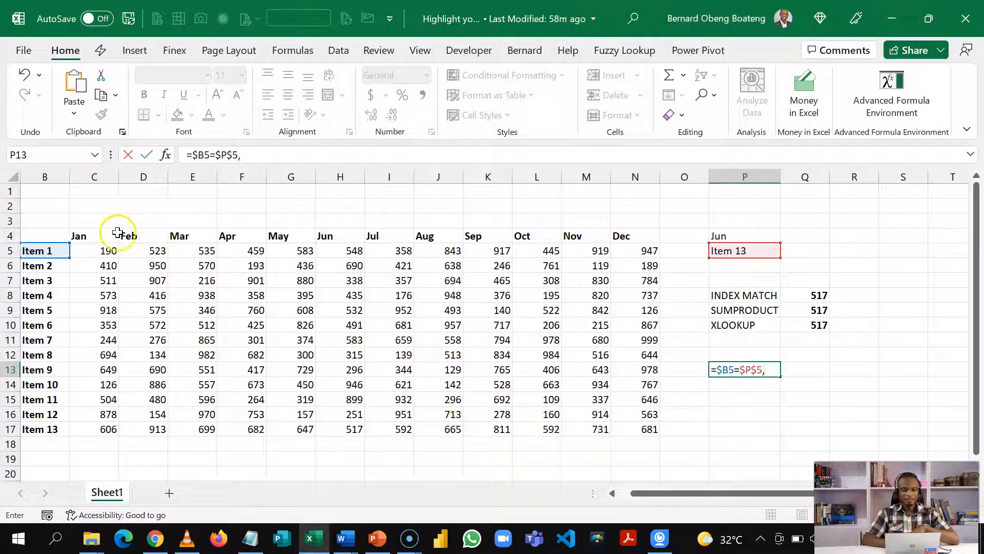
{"action": "left_click", "coordinate": [90, 235]}
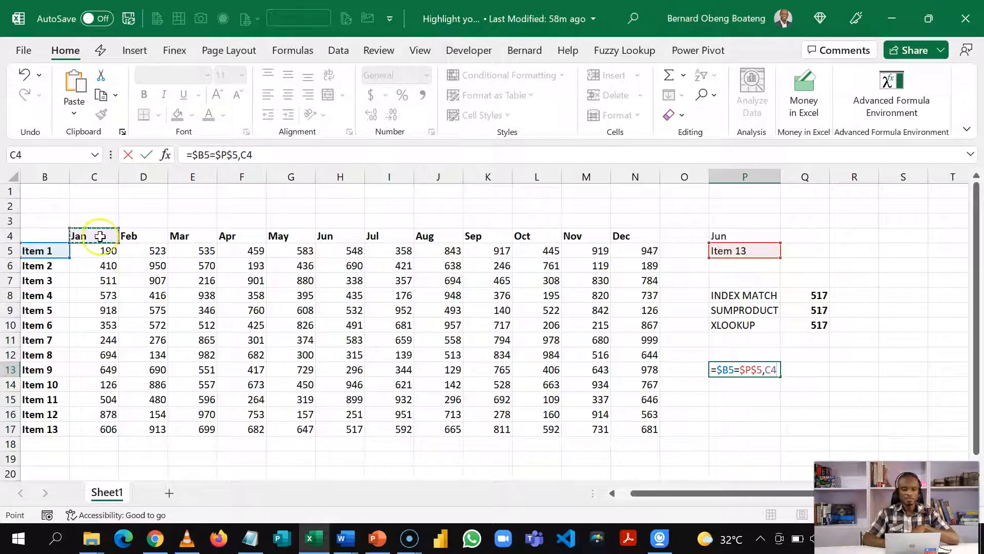
{"action": "key", "text": "F4"}
{"action": "key", "text": "F4"}
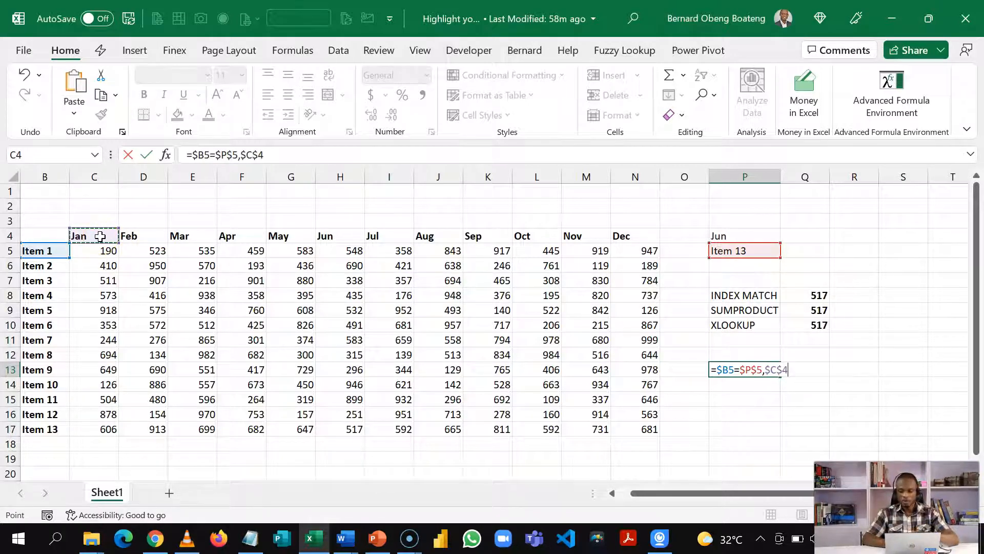
{"action": "type", "text": "="}
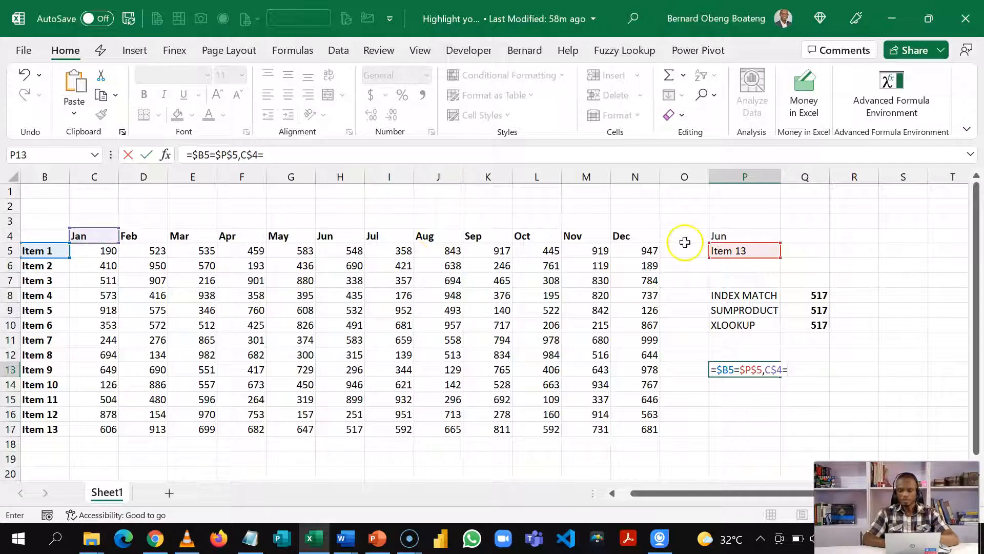
{"action": "left_click", "coordinate": [730, 237]}
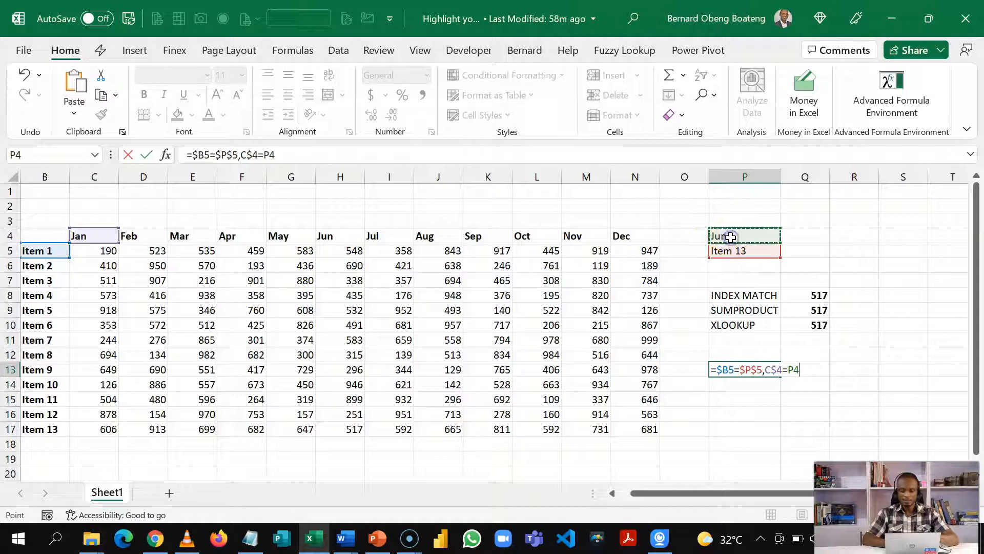
{"action": "key", "text": "F4"}
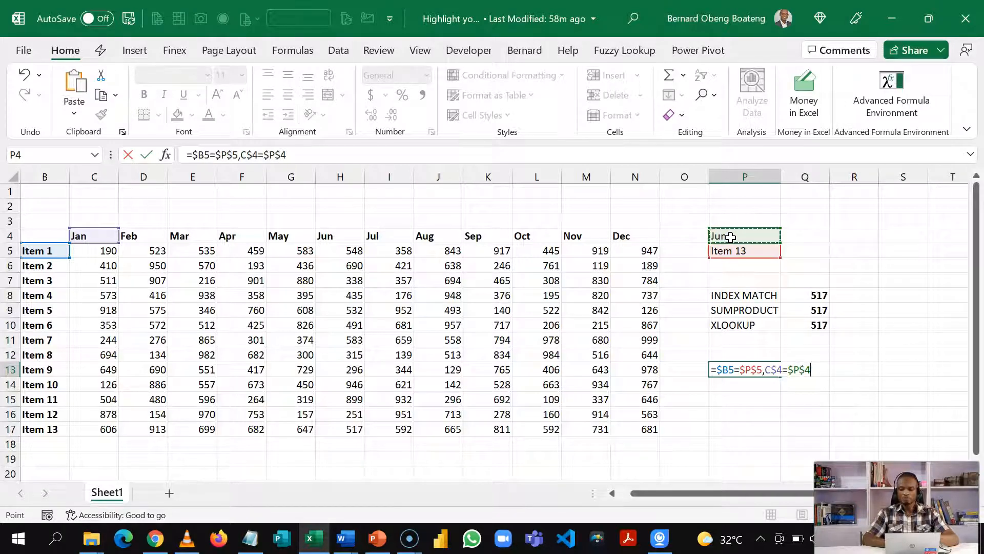
Wrap both conditions in AND, copy the full text =AND($B5=$P$5,C$4=$P$4), and leave P13 without entering it.
{"action": "left_click", "coordinate": [717, 371]}
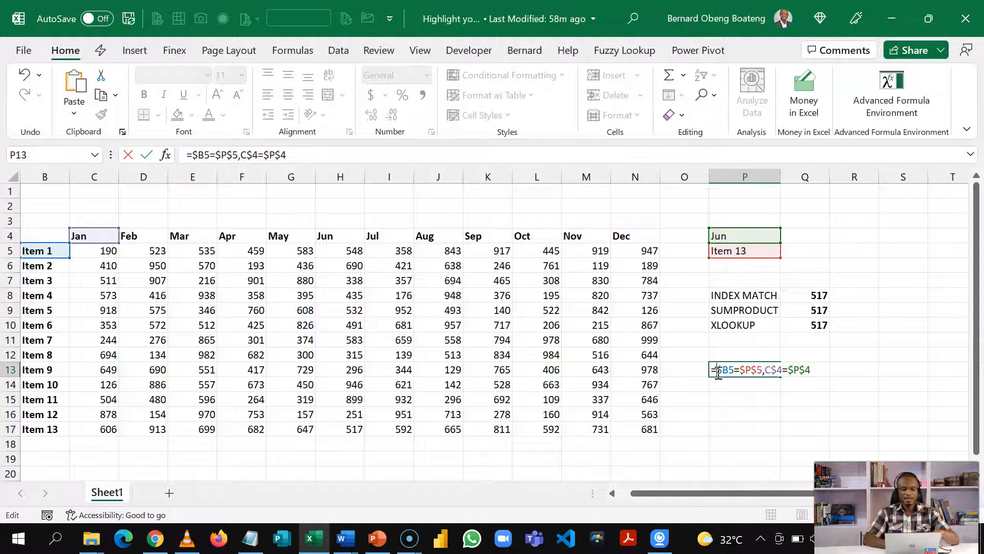
{"action": "type", "text": "AN"}
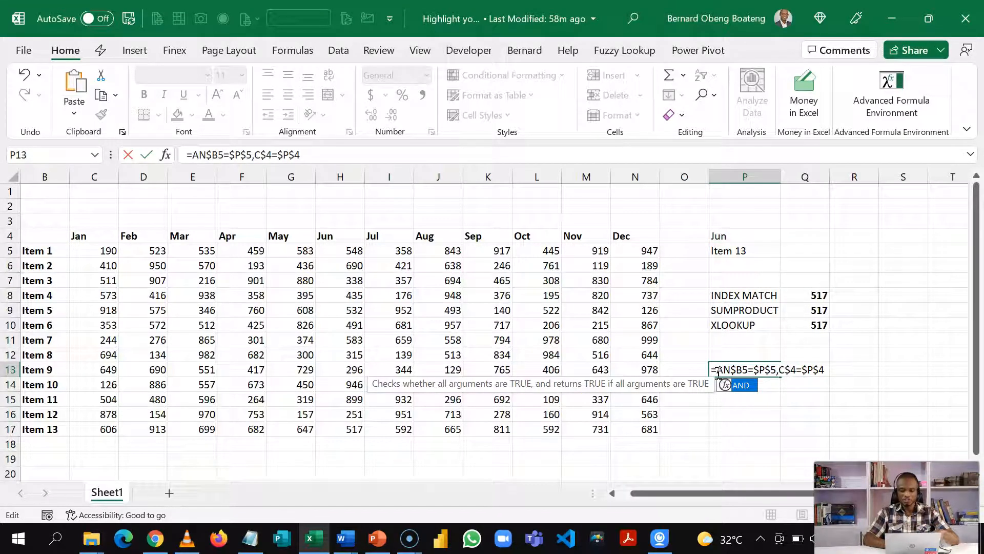
{"action": "type", "text": "D("}
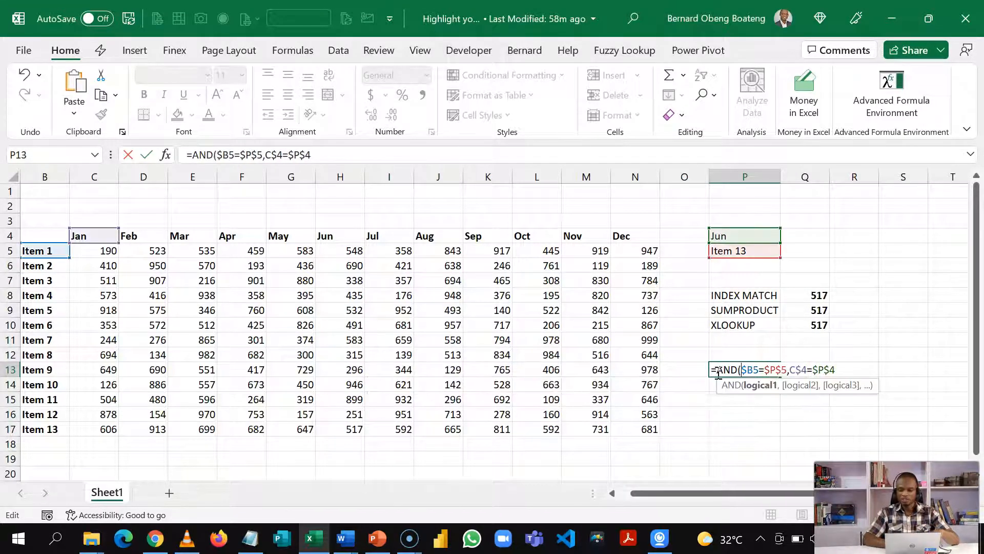
{"action": "key", "text": "End"}
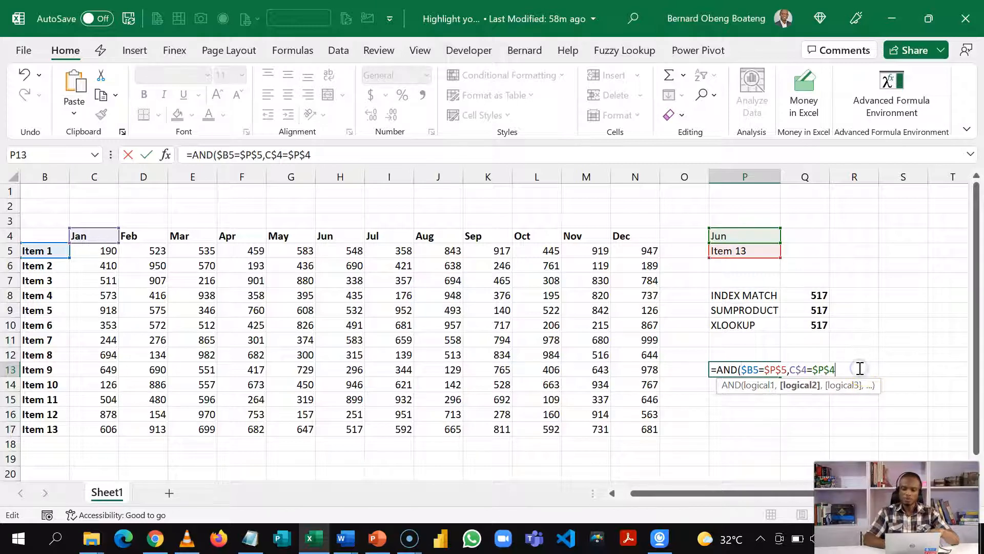
{"action": "type", "text": ")"}
{"action": "left_click_drag", "start_coordinate": [859, 369], "coordinate": [713, 373]}
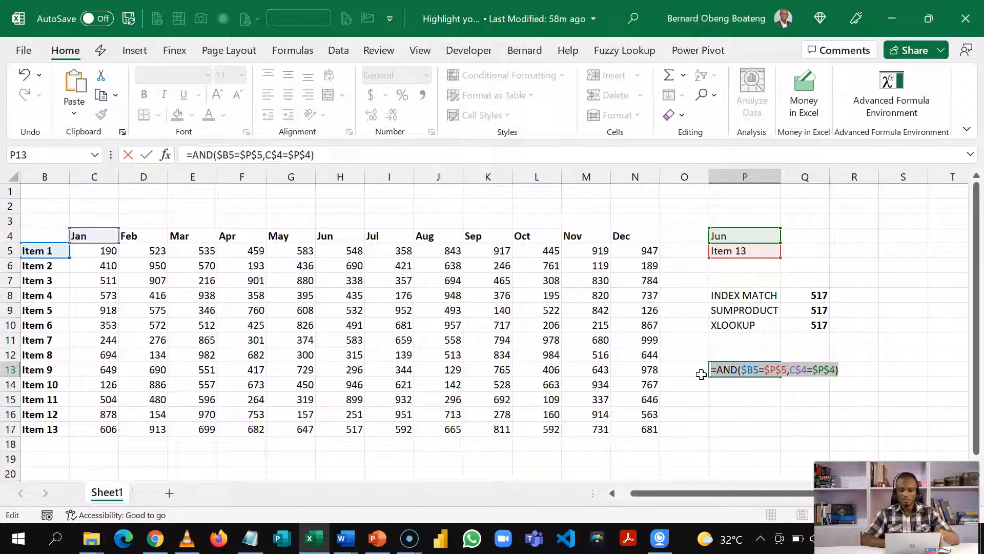
{"action": "key", "text": "Escape"}
Create a formula-based conditional formatting rule for C5:N17 using the copied =AND($B5=$P$5,C$4=$P$4).
{"action": "left_click", "coordinate": [108, 251]}
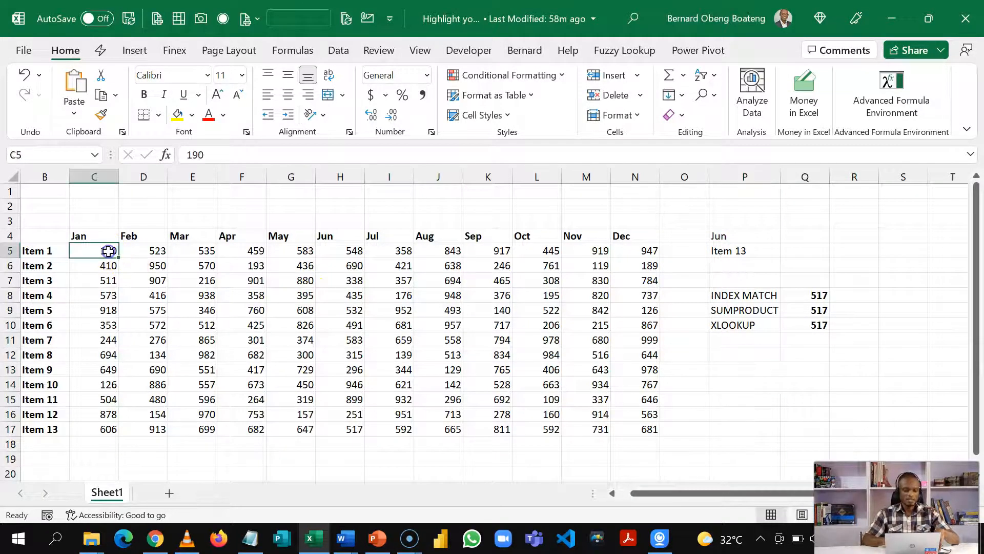
{"action": "key", "text": "ctrl+shift+Right"}
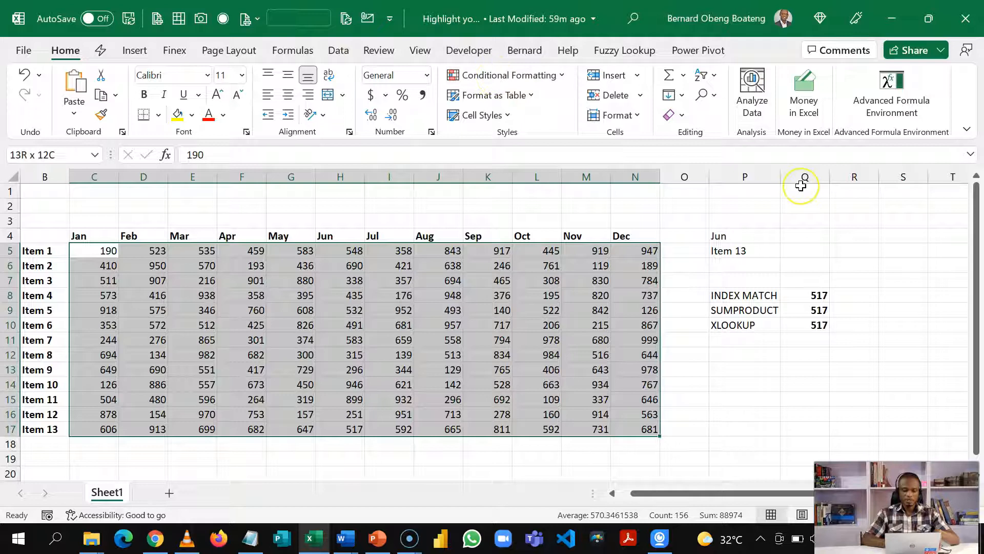
{"action": "key", "text": "alt+o"}
{"action": "key", "text": "d"}
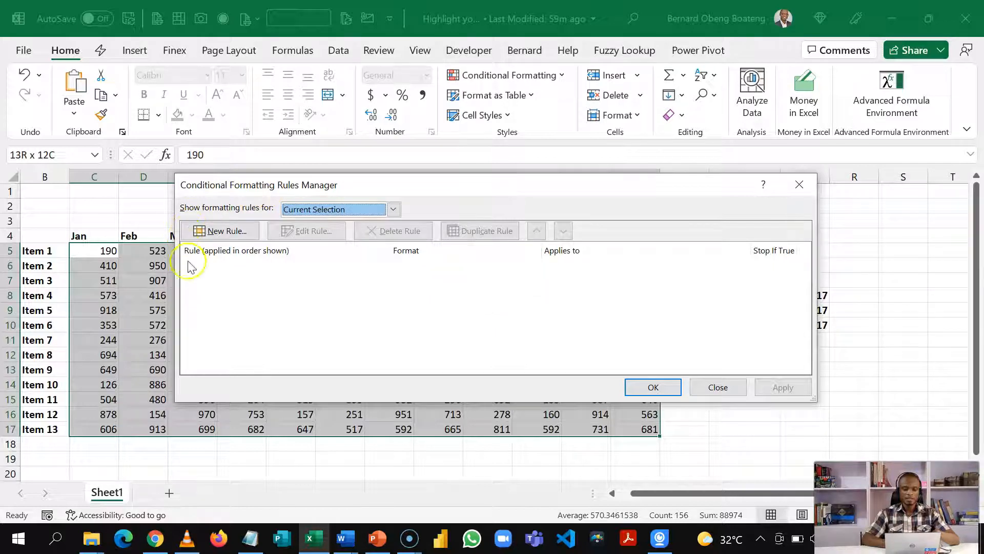
{"action": "left_click", "coordinate": [229, 230]}
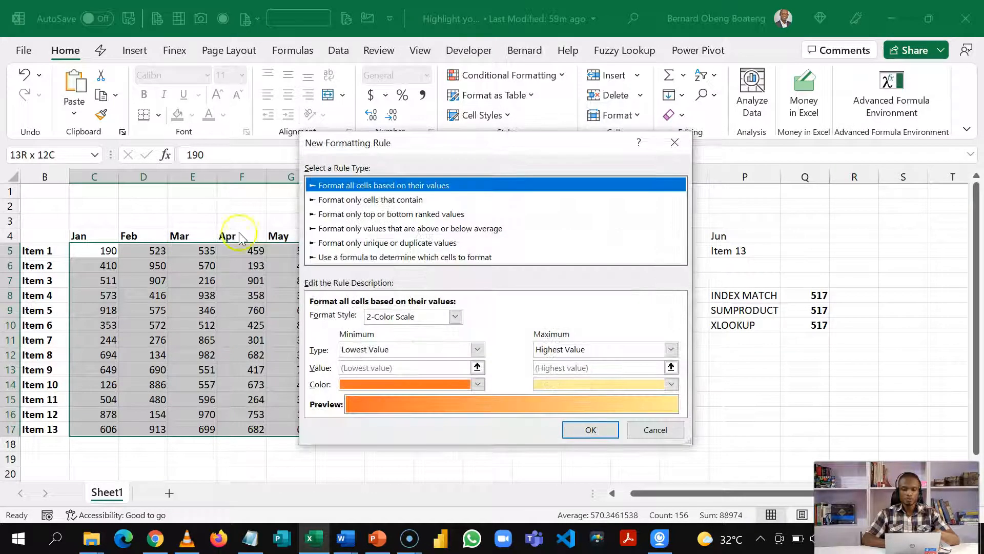
{"action": "left_click", "coordinate": [335, 258]}
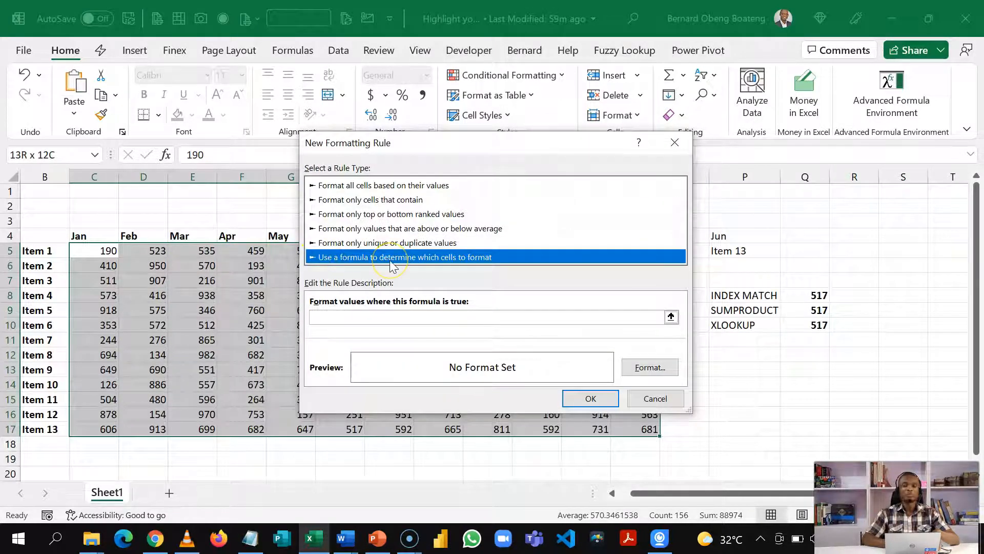
{"action": "left_click", "coordinate": [383, 317]}
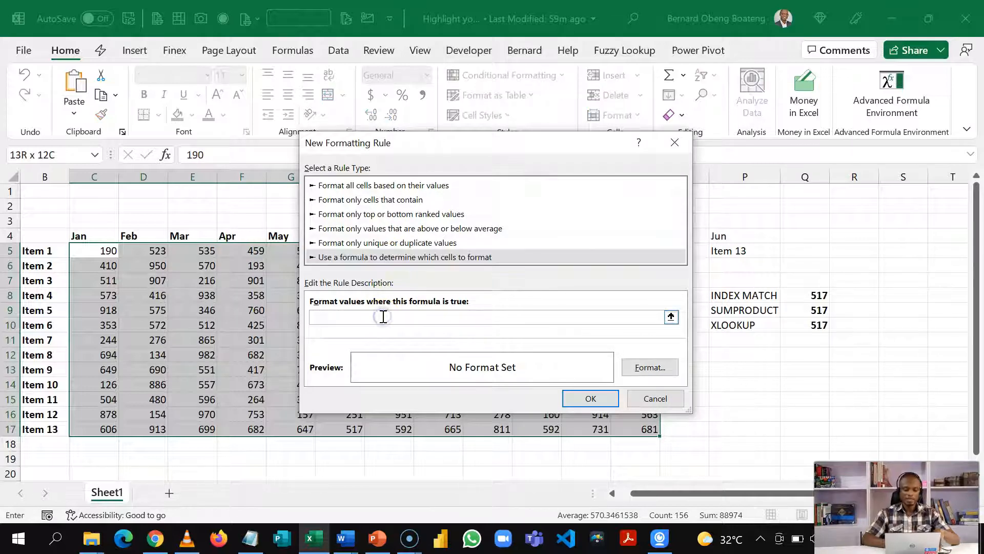
{"action": "key", "text": "ctrl+v"}
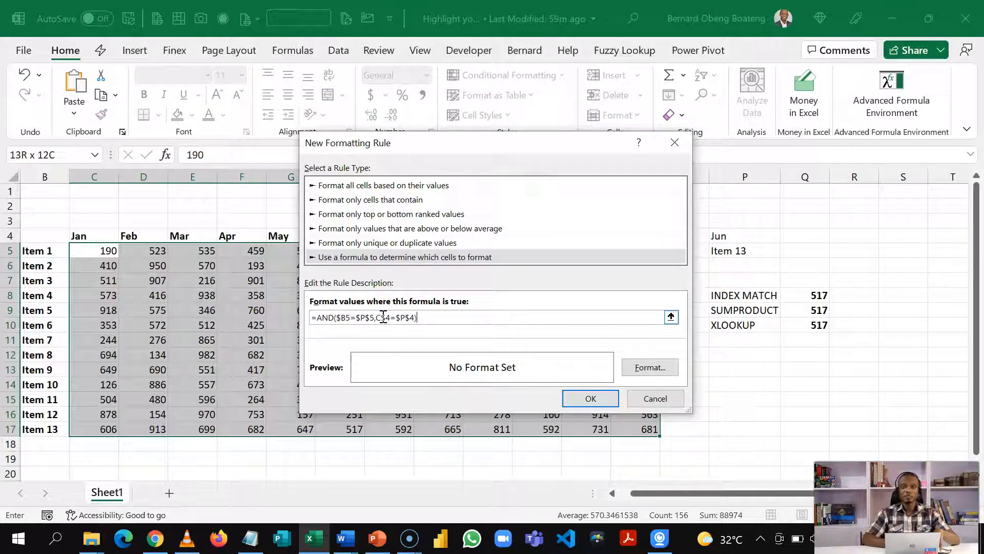
Give the new rule a solid blue fill from the standard colours and add it to the rules list.
{"action": "left_click", "coordinate": [646, 368]}
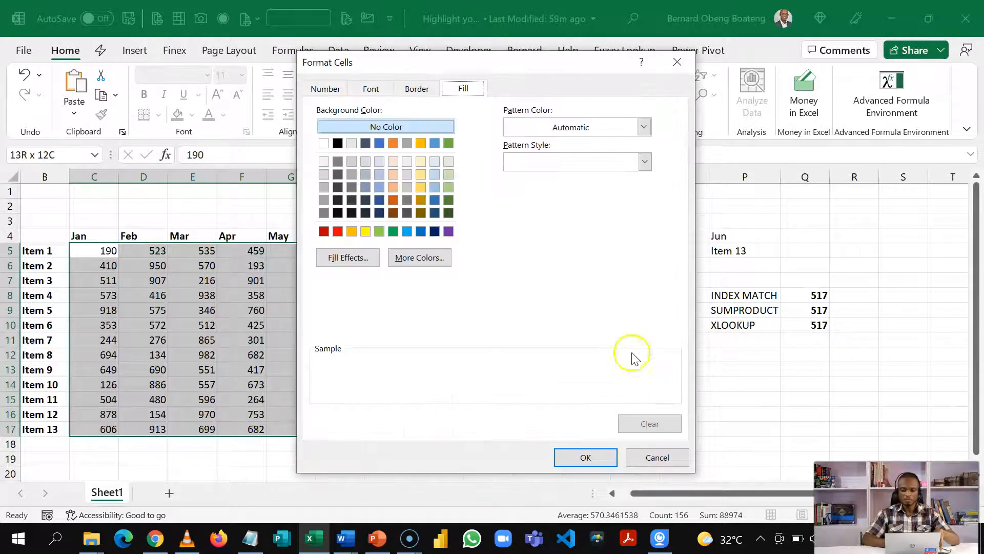
{"action": "left_click", "coordinate": [421, 232]}
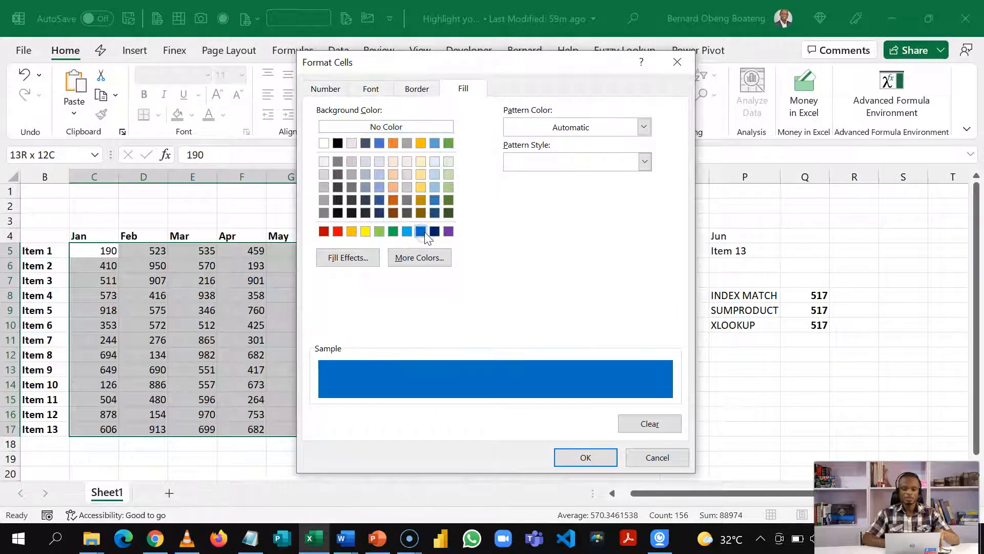
{"action": "left_click", "coordinate": [561, 456]}
{"action": "left_click", "coordinate": [414, 317]}
{"action": "type", "text": ")"}
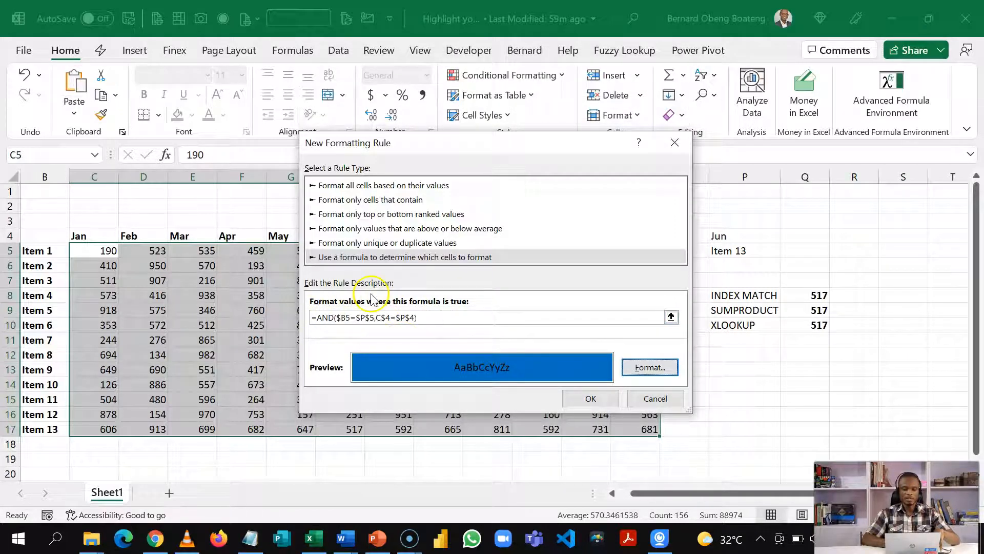
{"action": "left_click", "coordinate": [575, 403]}
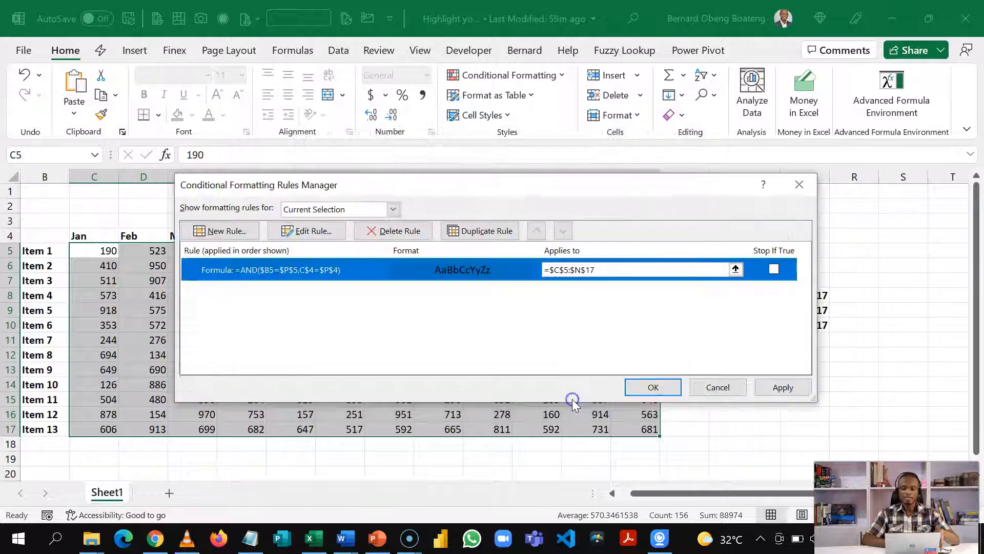
Apply the new highlighting rule to C5:N17 and close the rules manager.
{"action": "left_click", "coordinate": [774, 390]}
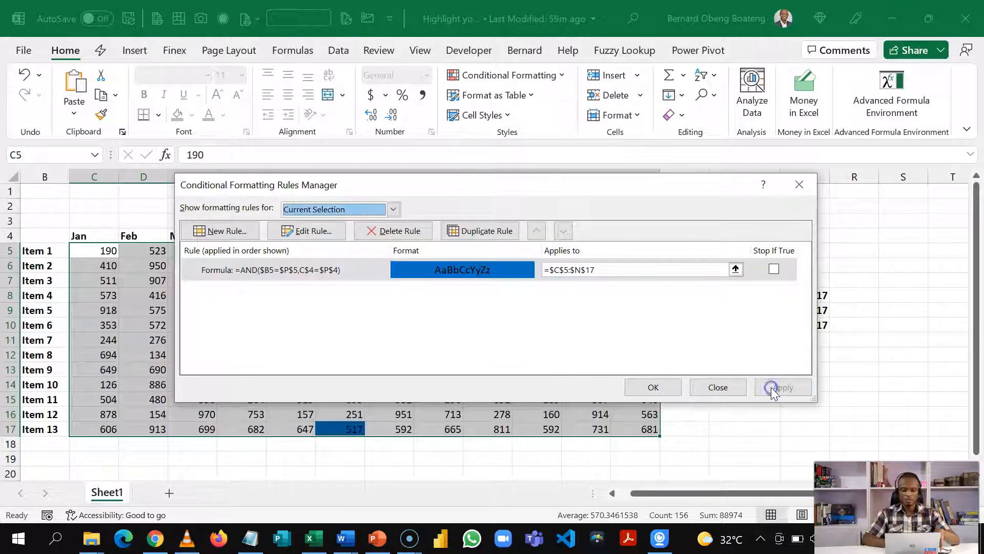
{"action": "left_click", "coordinate": [655, 388]}
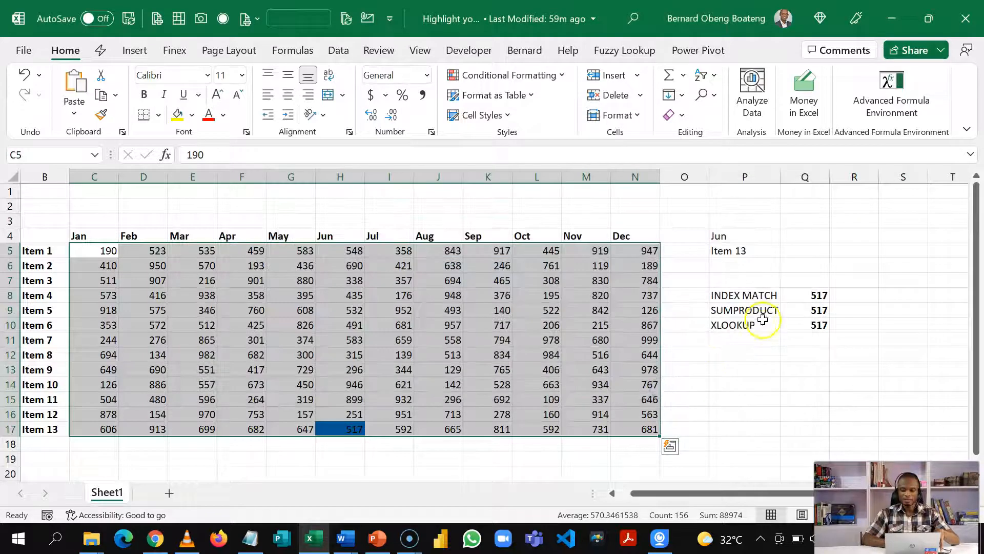
Test the highlight by changing the lookup month in P4 to Feb and the lookup item in P5 to Item 5.
{"action": "left_click", "coordinate": [738, 235]}
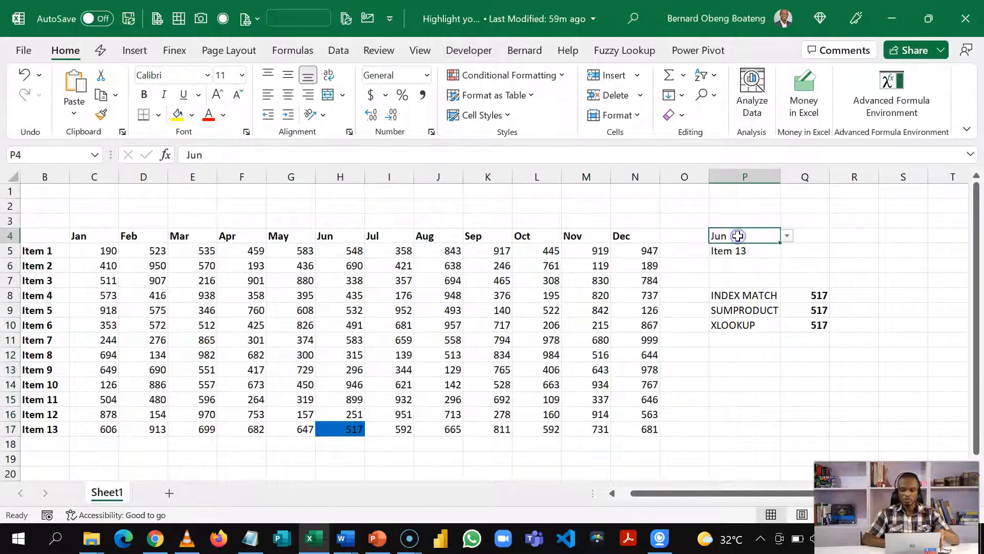
{"action": "left_click", "coordinate": [786, 236]}
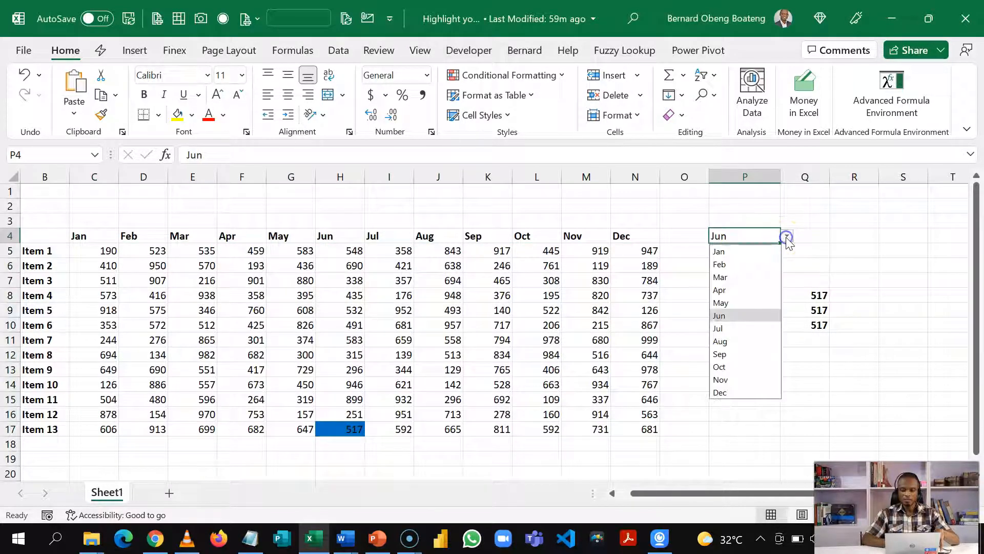
{"action": "left_click", "coordinate": [743, 264]}
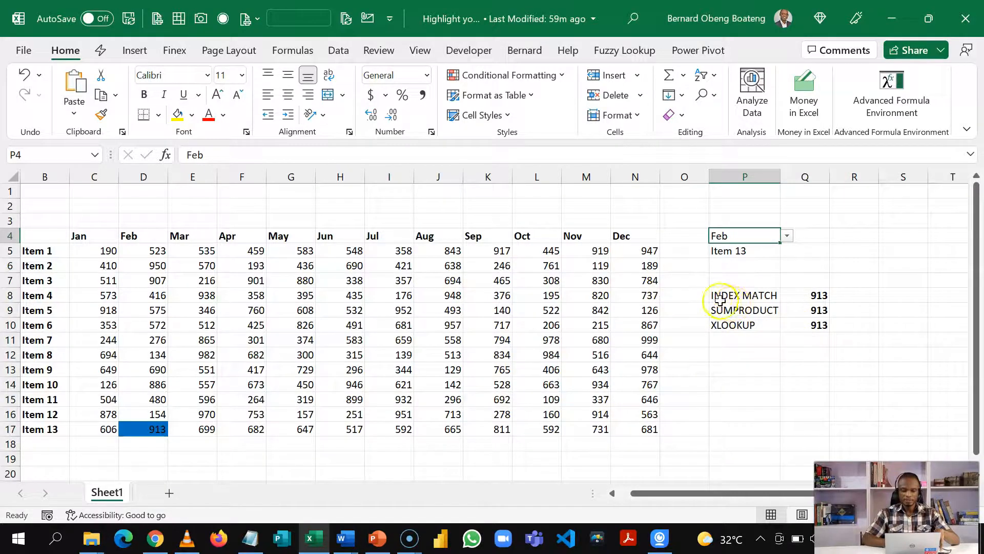
{"action": "left_click", "coordinate": [751, 255]}
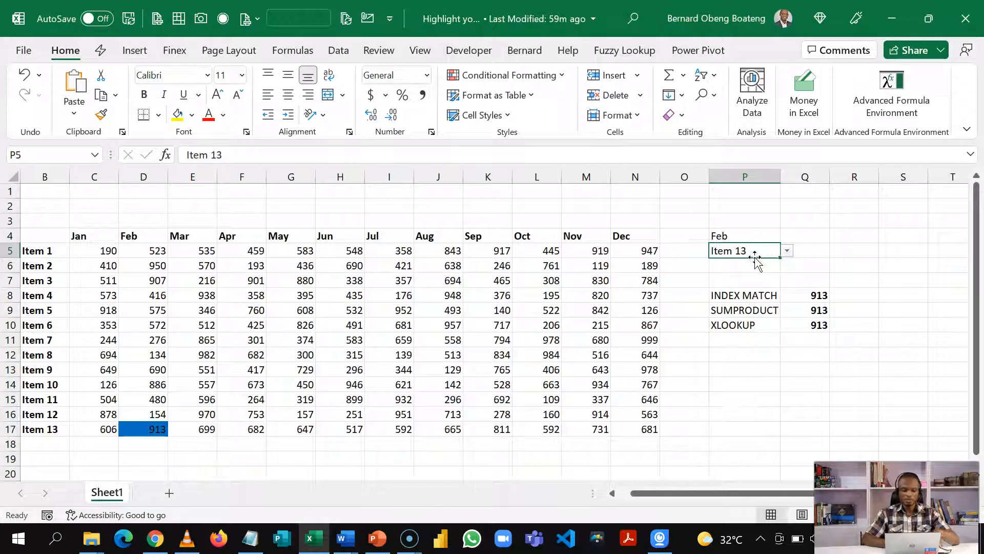
{"action": "type", "text": "5"}
{"action": "key", "text": "Return"}
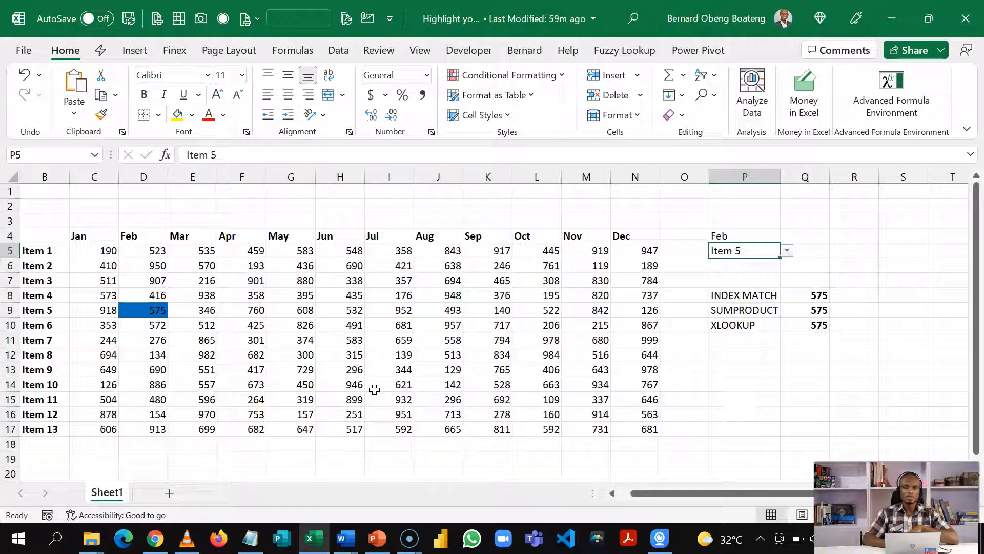
{"action": "left_click", "coordinate": [20, 537]}
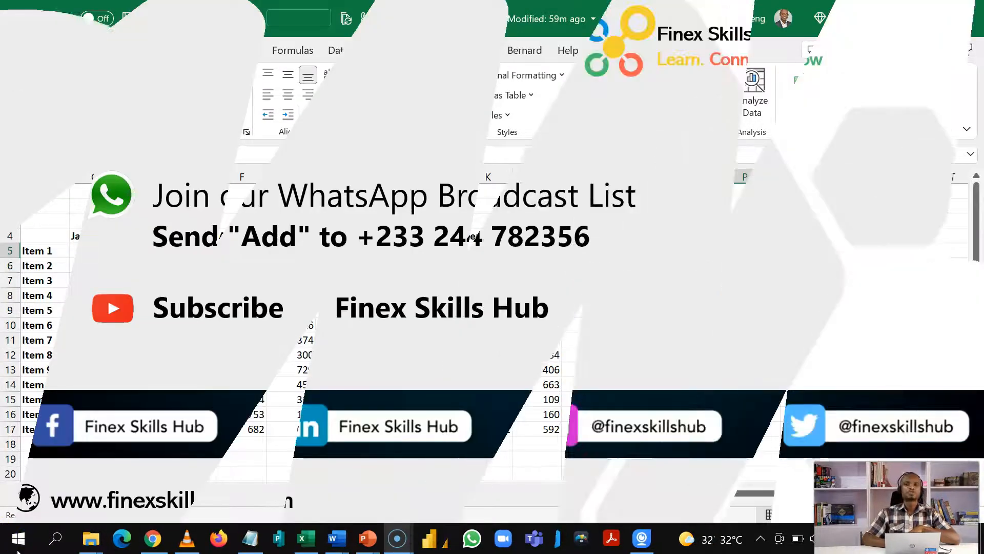